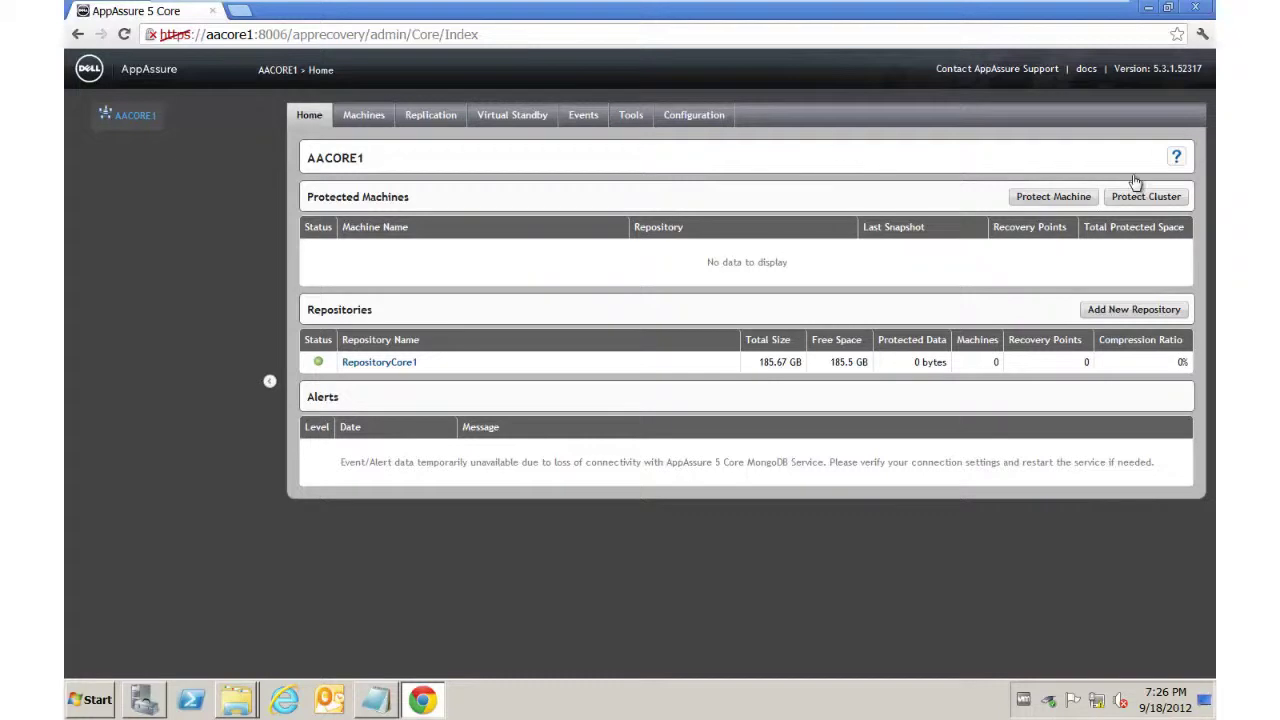
# Step: Connect to host AASQL as AADEMO\Administrator with the domain password
pyautogui.click(1043, 198)
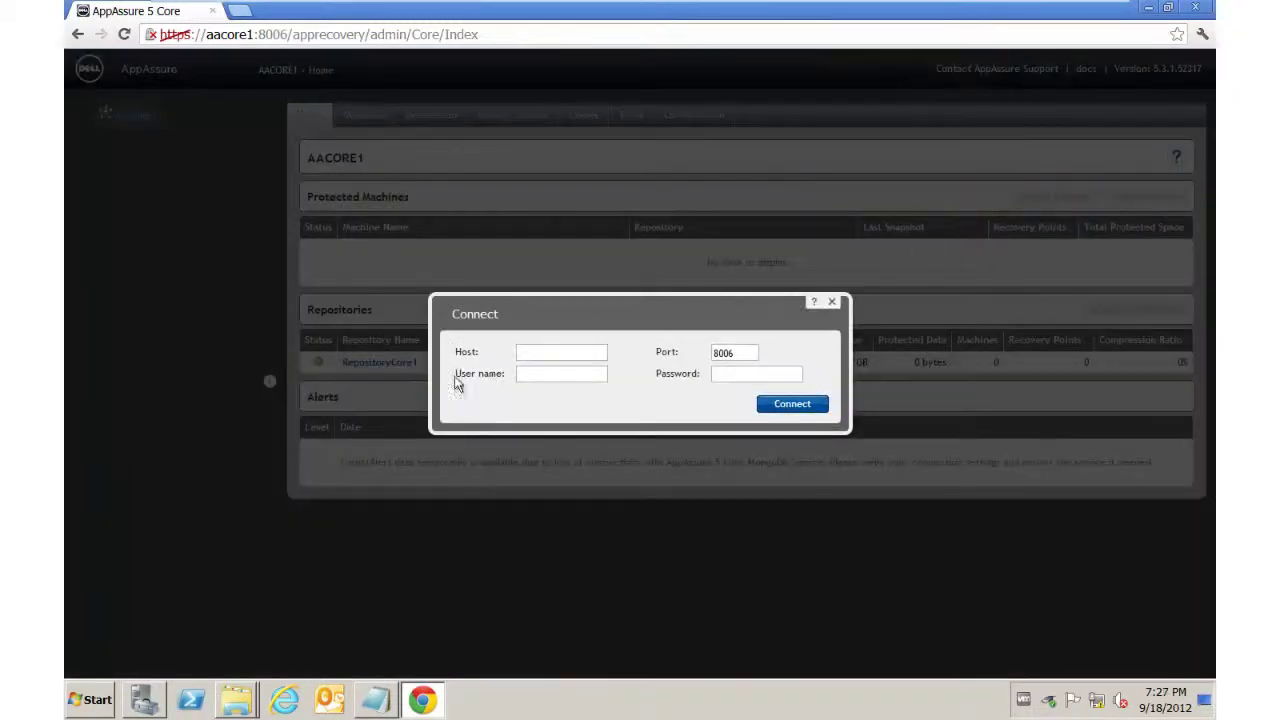
pyautogui.click(537, 355)
pyautogui.write('AASQL')
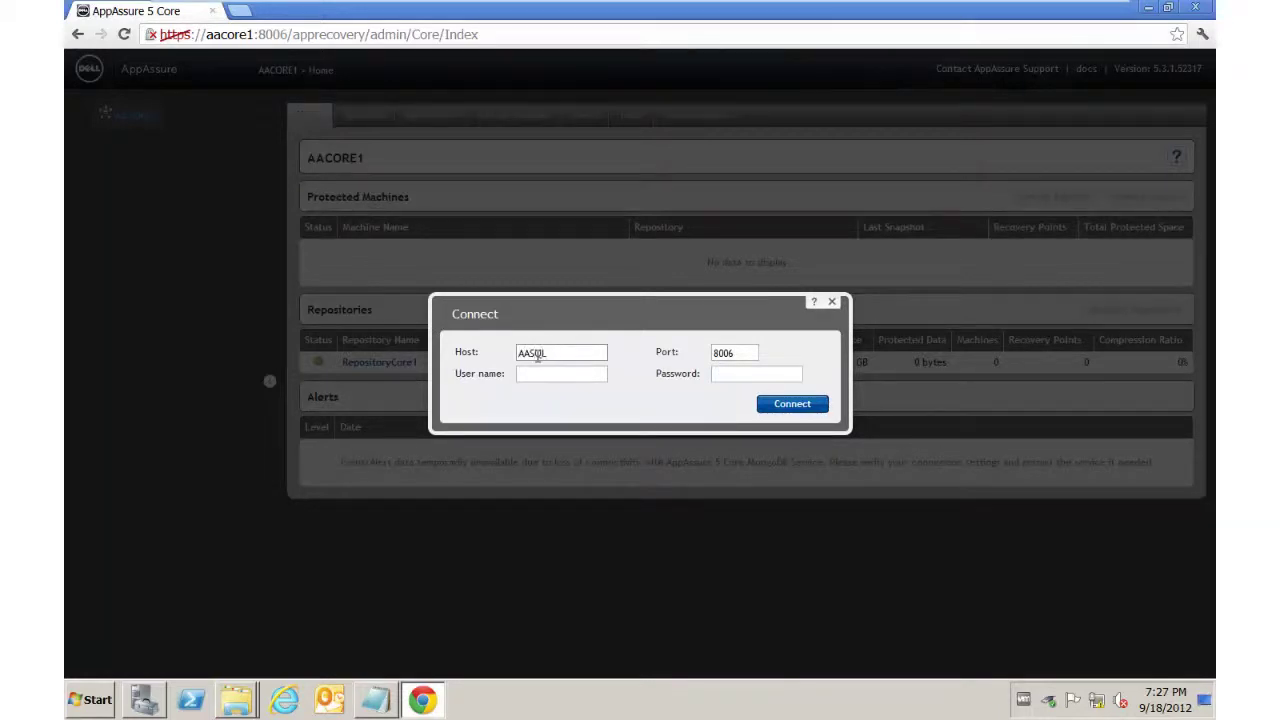
pyautogui.press('Tab')
pyautogui.press('Tab')
pyautogui.write('AADEMO\\A')
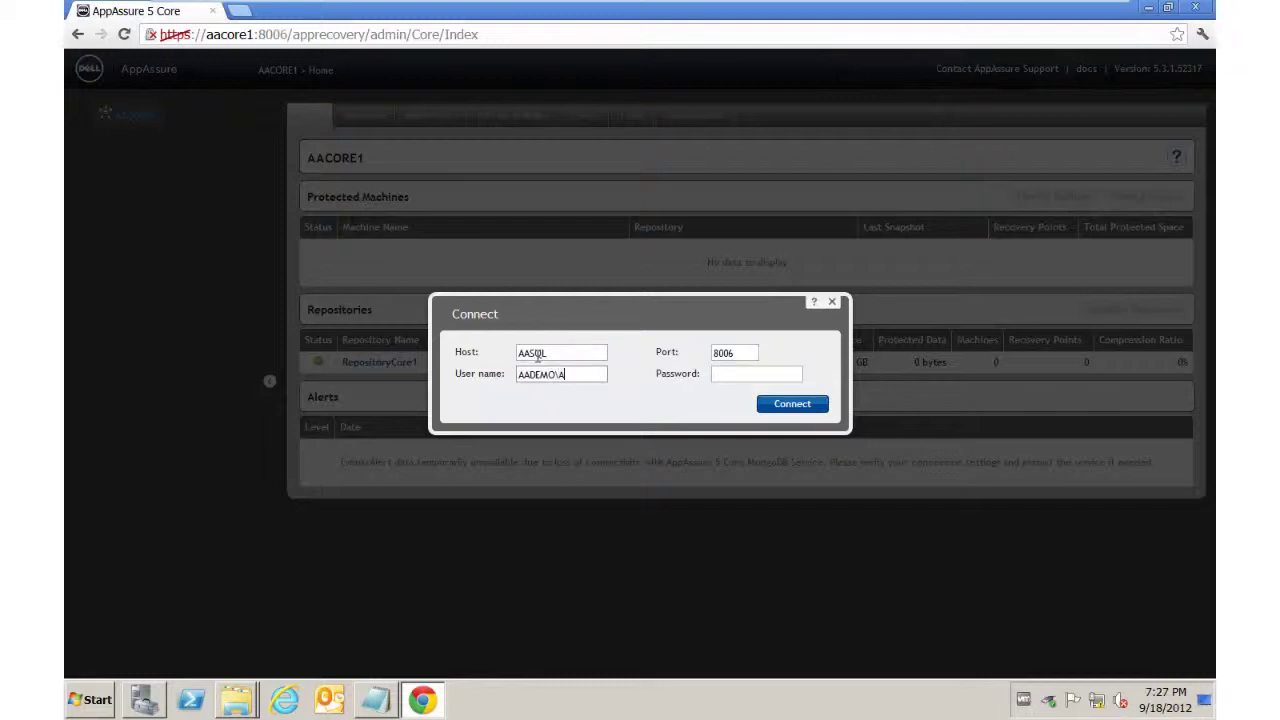
pyautogui.write('dministrator')
pyautogui.press('Tab')
pyautogui.write('••••••••••')
pyautogui.click(779, 407)
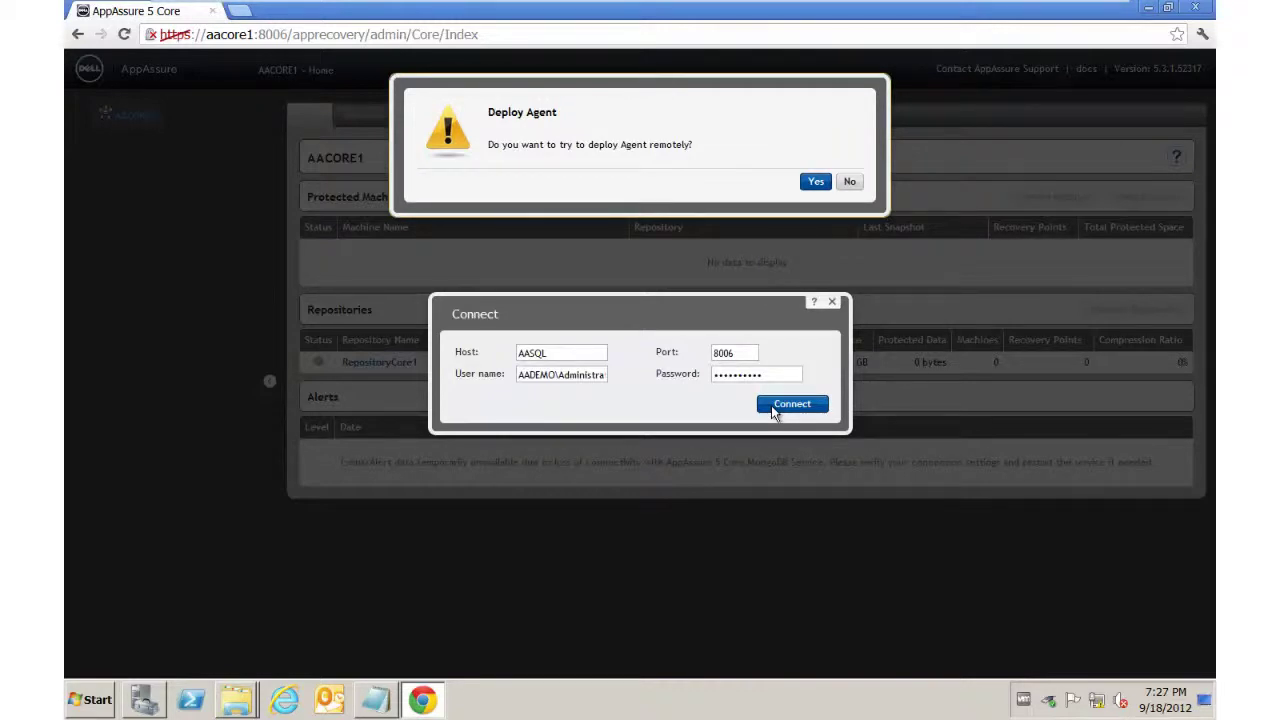
# Step: Accept remote deployment and deploy the agent to AASQL with display name AASQL, RepositoryCore1 and demokey
pyautogui.click(815, 184)
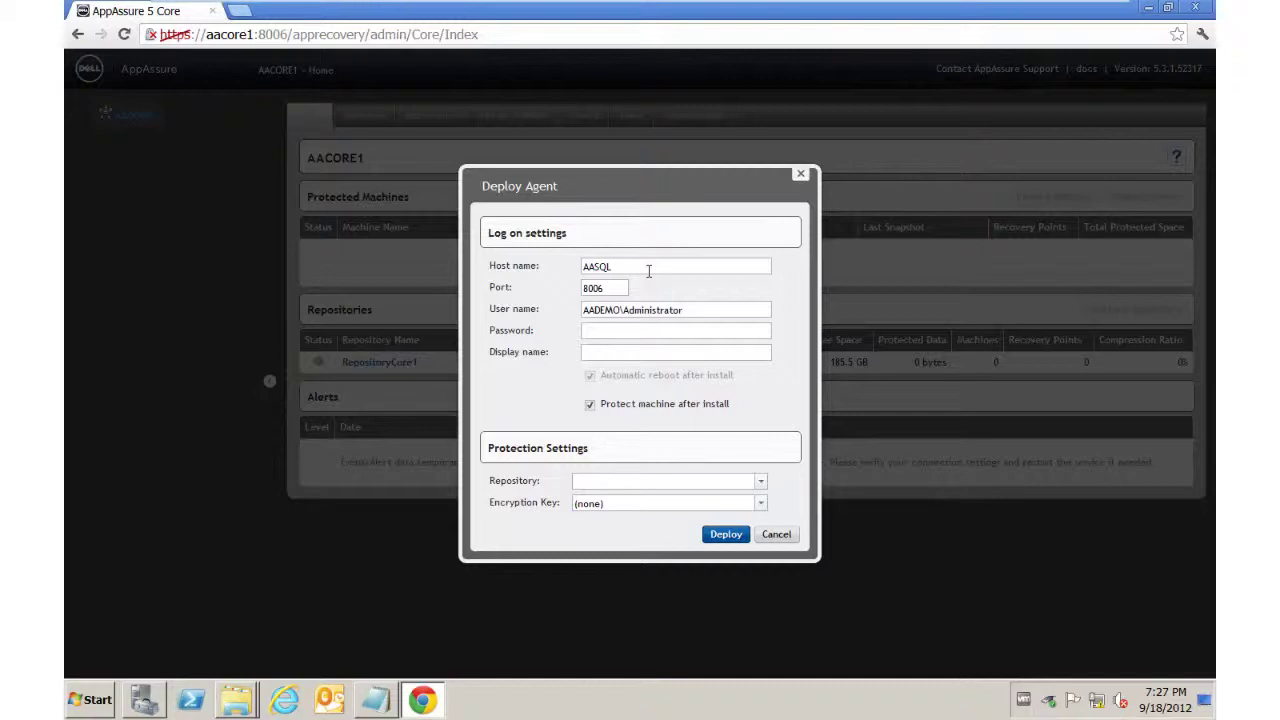
pyautogui.click(617, 332)
pyautogui.write('••••••••••')
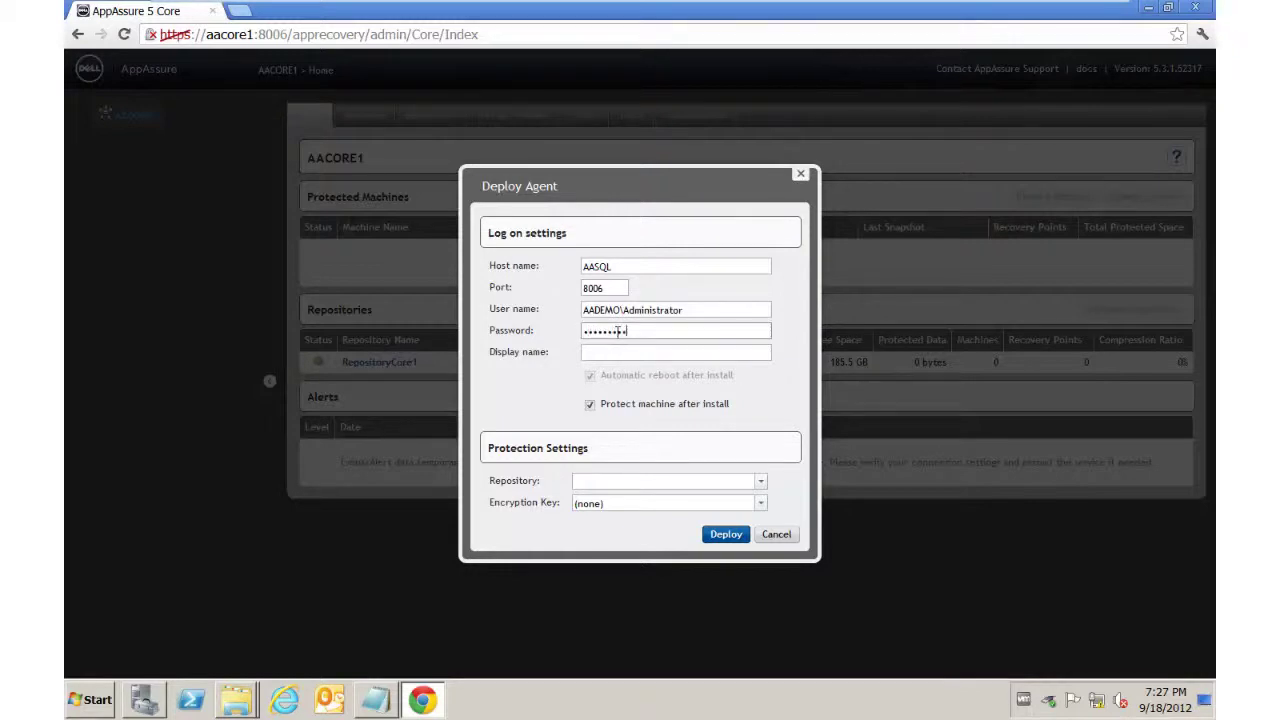
pyautogui.press('Tab')
pyautogui.write('AASQL')
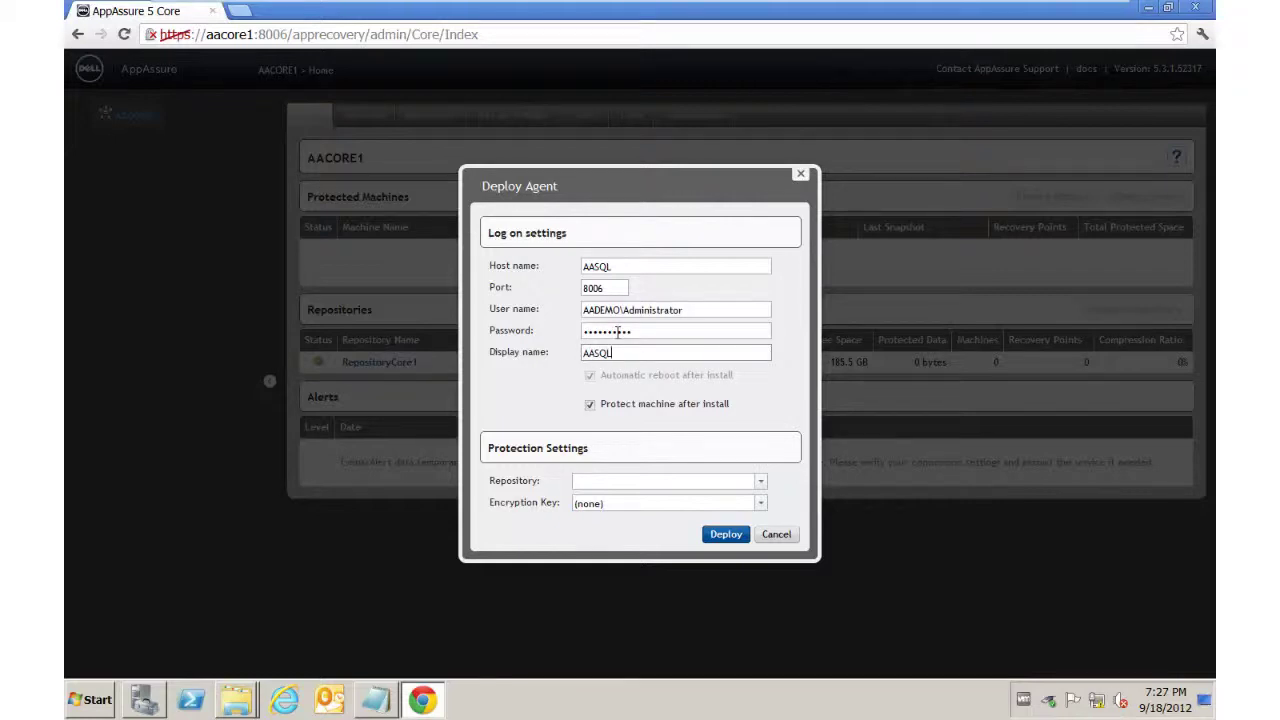
pyautogui.click(625, 482)
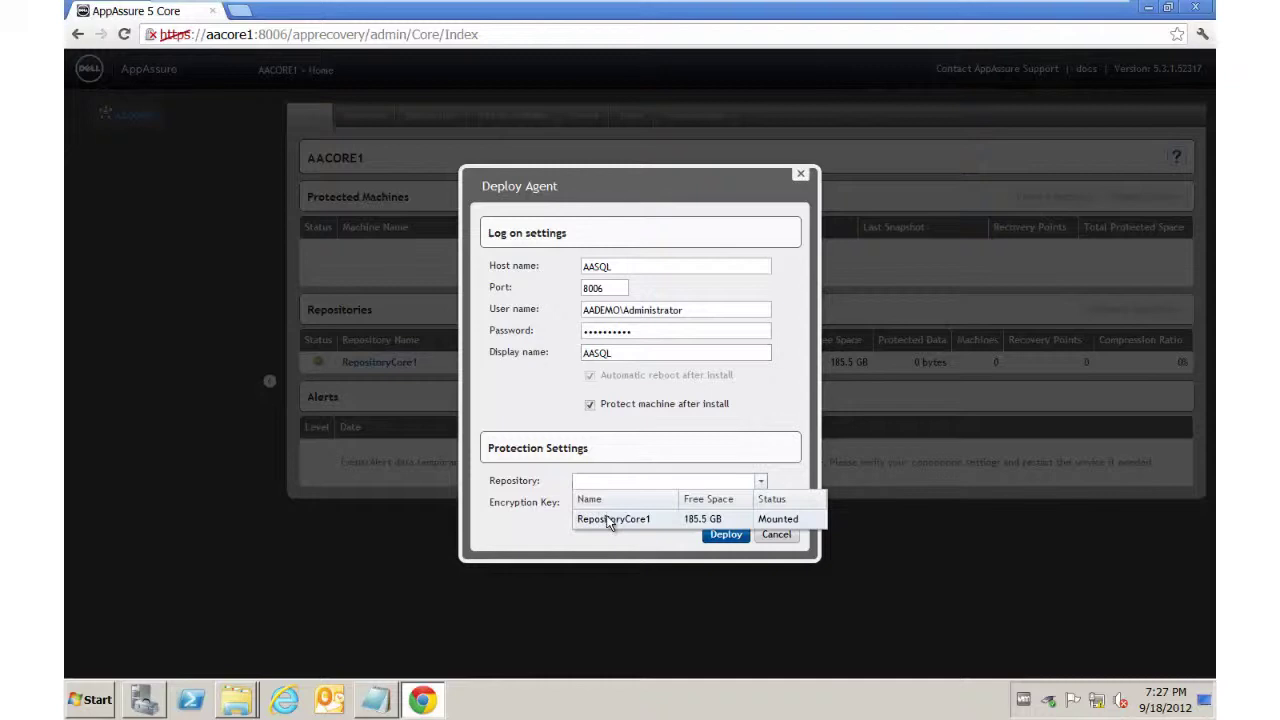
pyautogui.click(610, 520)
pyautogui.click(612, 504)
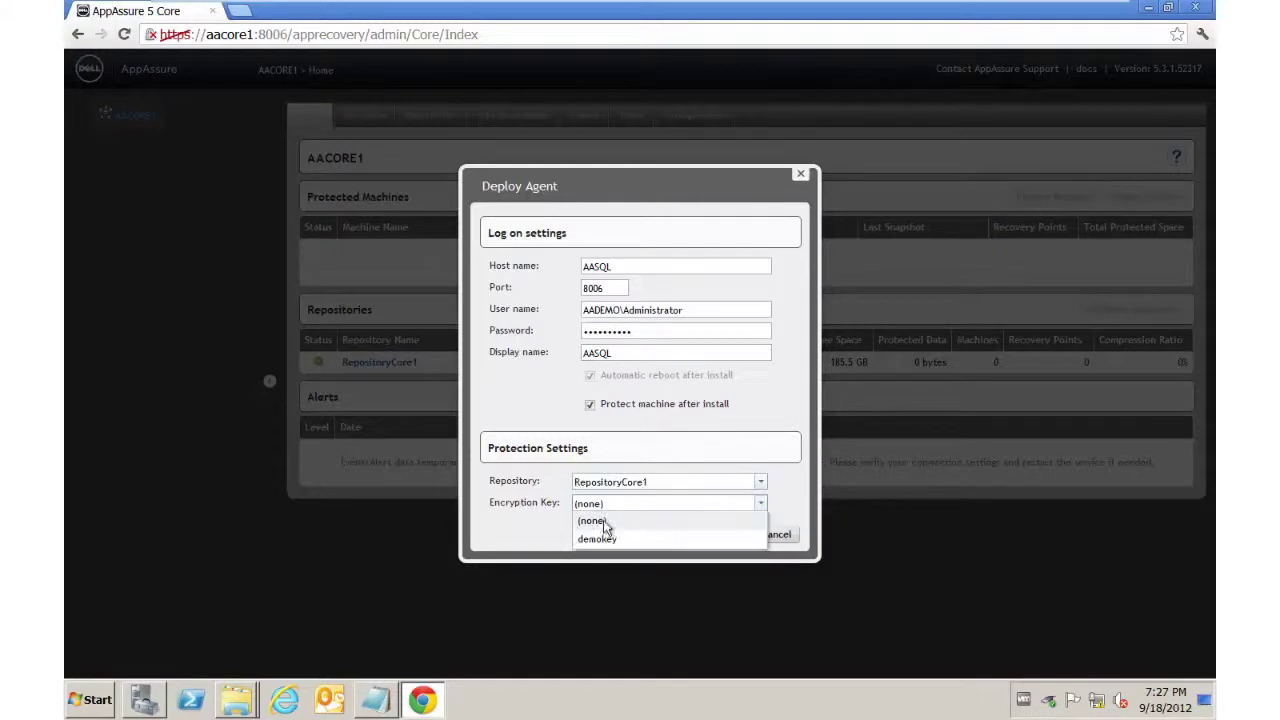
pyautogui.click(597, 540)
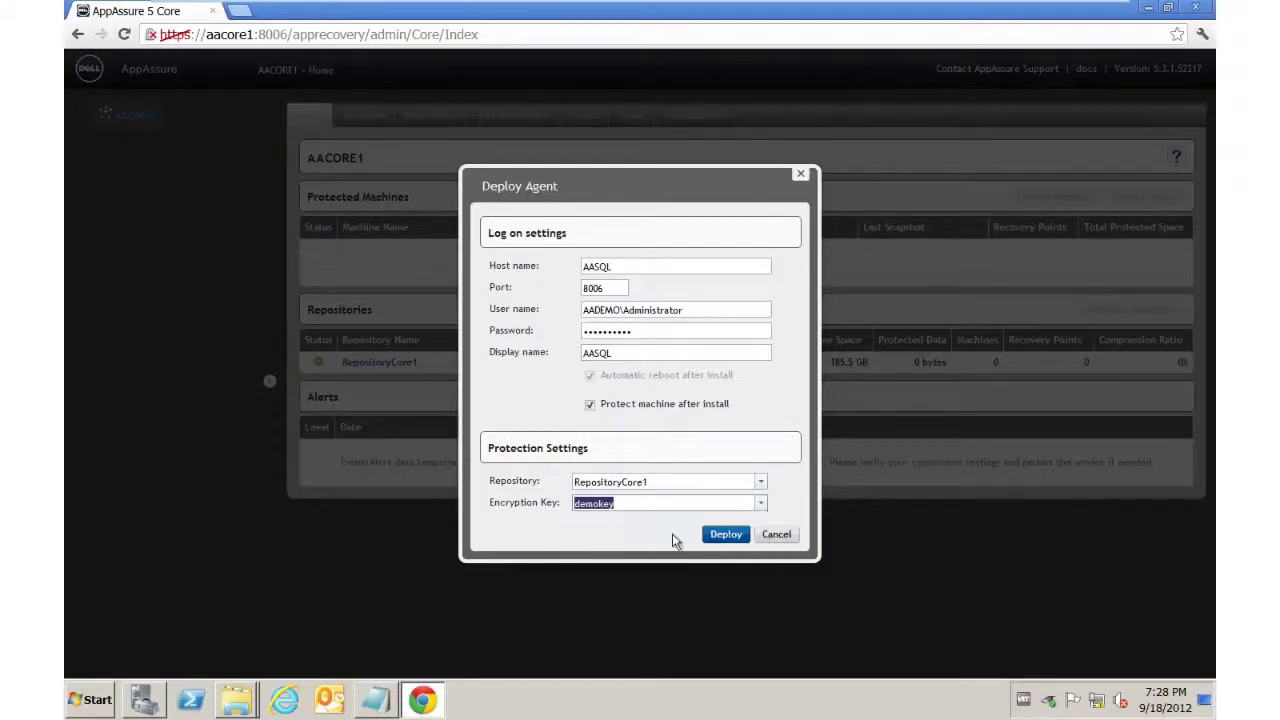
pyautogui.click(726, 535)
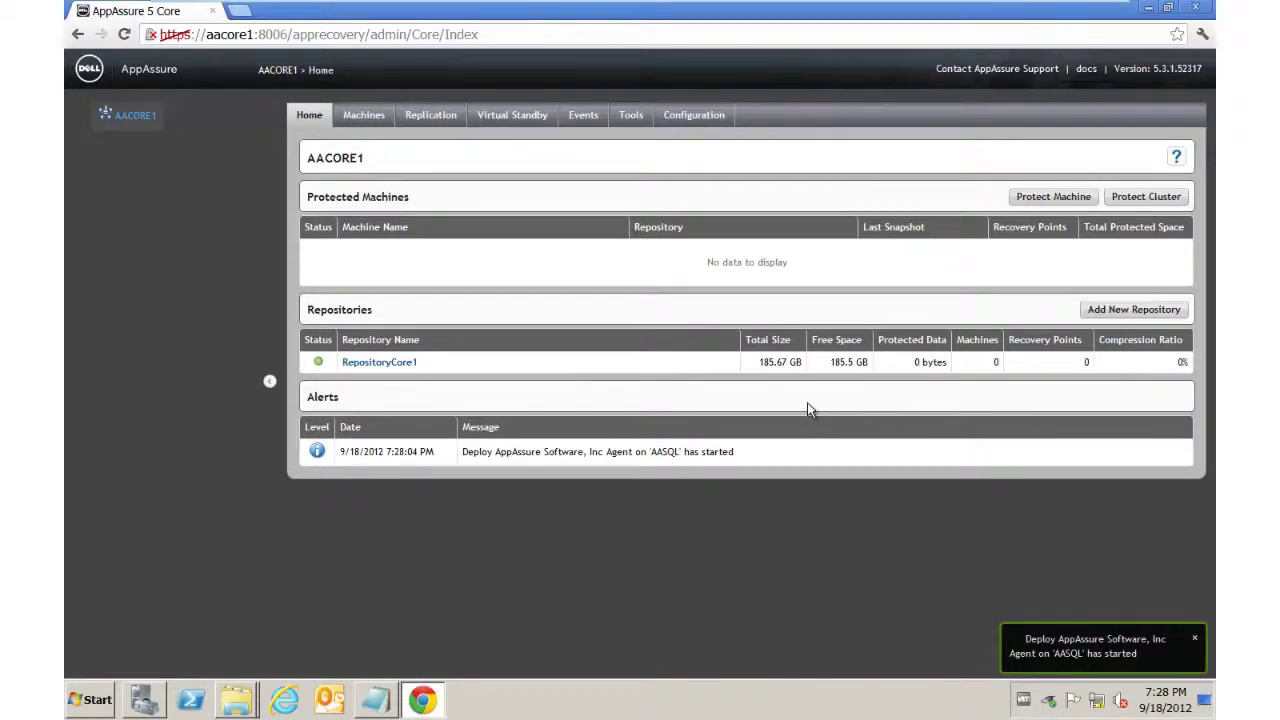
# Step: Check the running AASQL deployment task in Events and view its monitor in a separate window
pyautogui.click(583, 115)
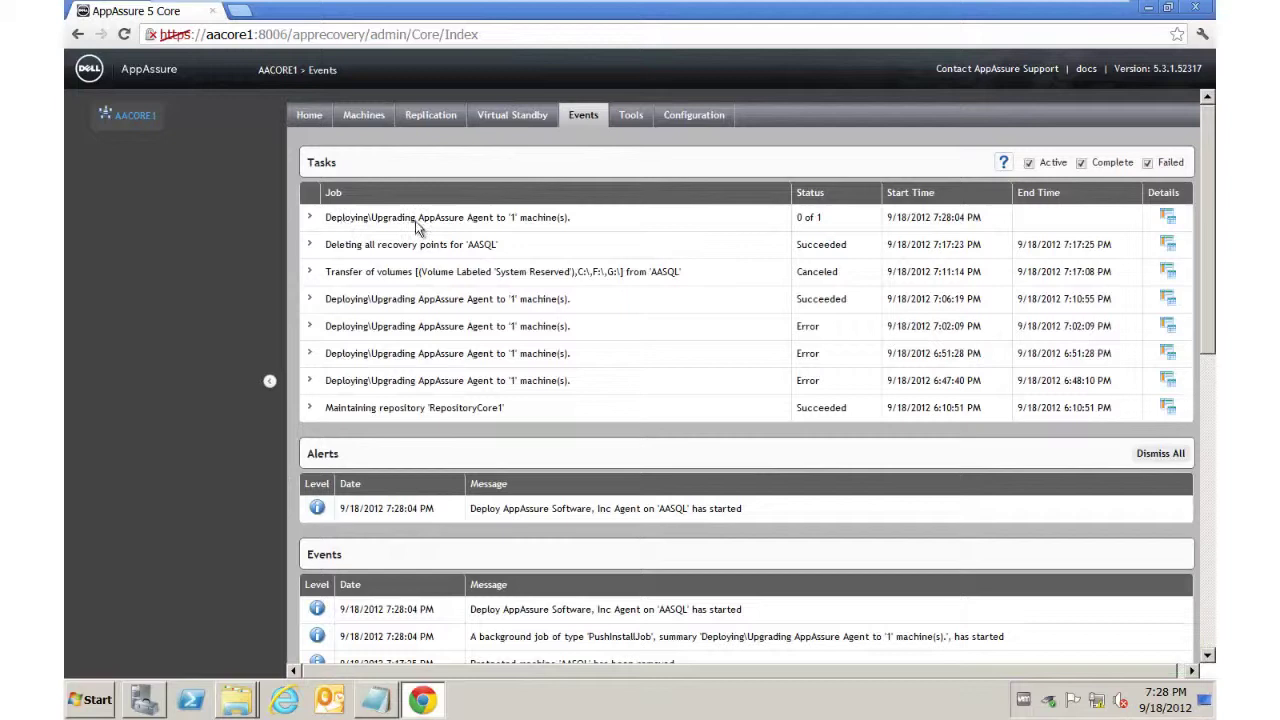
pyautogui.click(309, 219)
pyautogui.click(309, 219)
pyautogui.click(309, 219)
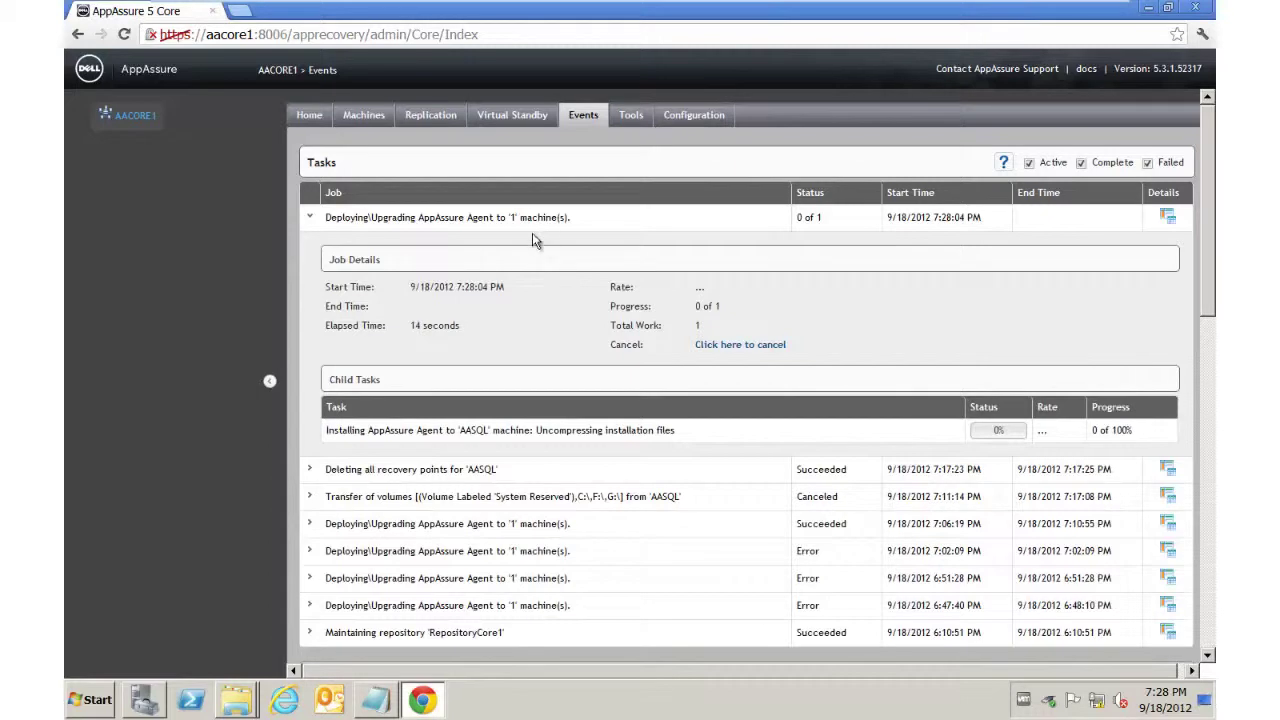
pyautogui.click(1167, 216)
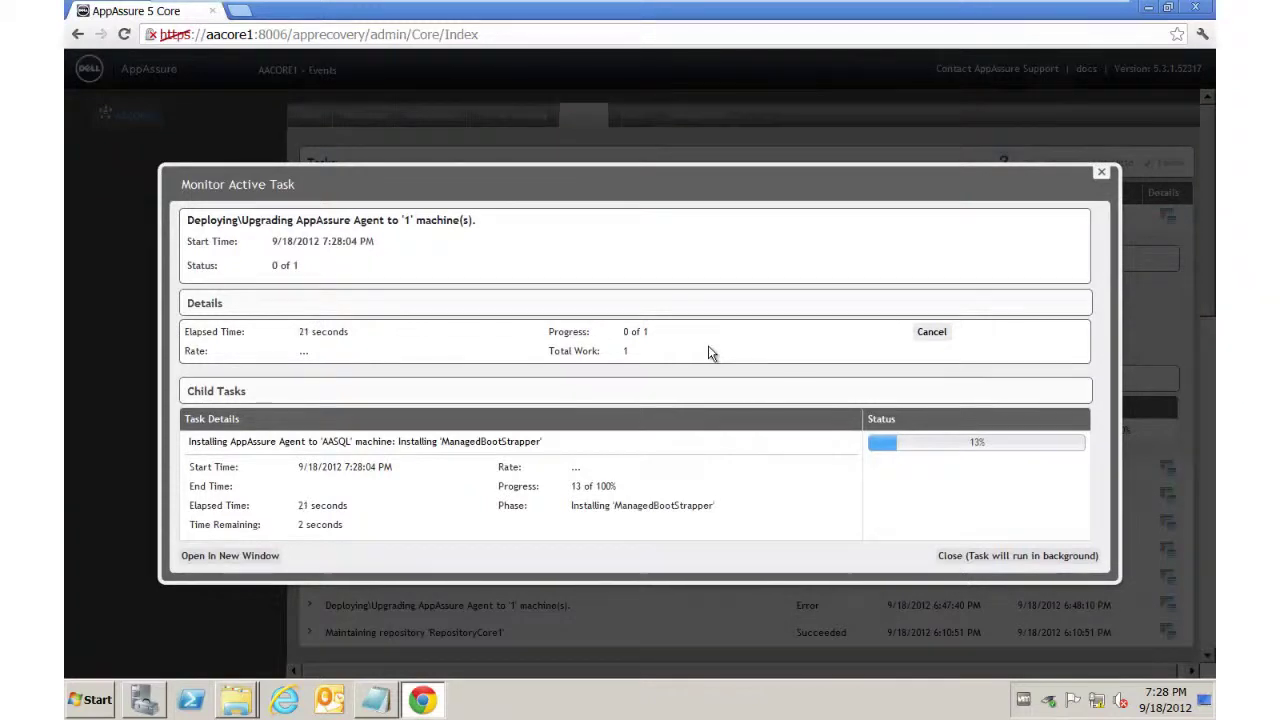
pyautogui.click(243, 557)
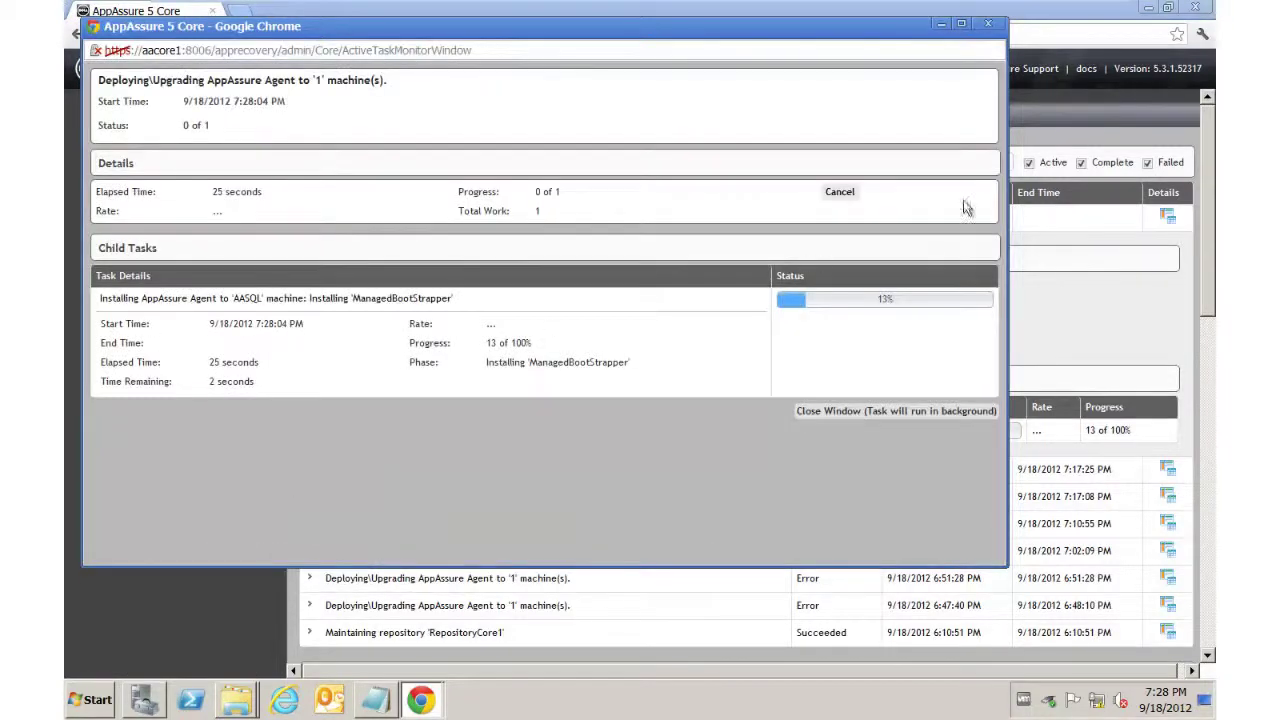
pyautogui.click(1087, 19)
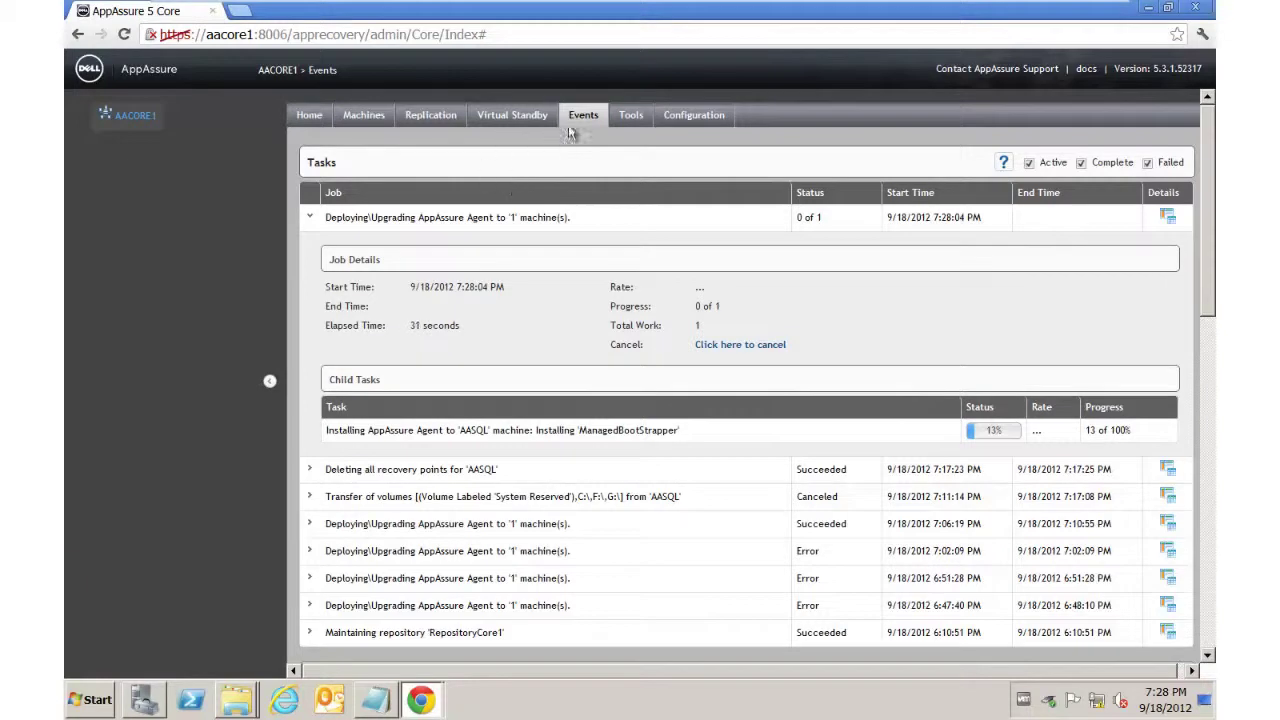
# Step: Go to Tools and open the Bulk Deploy page
pyautogui.click(631, 114)
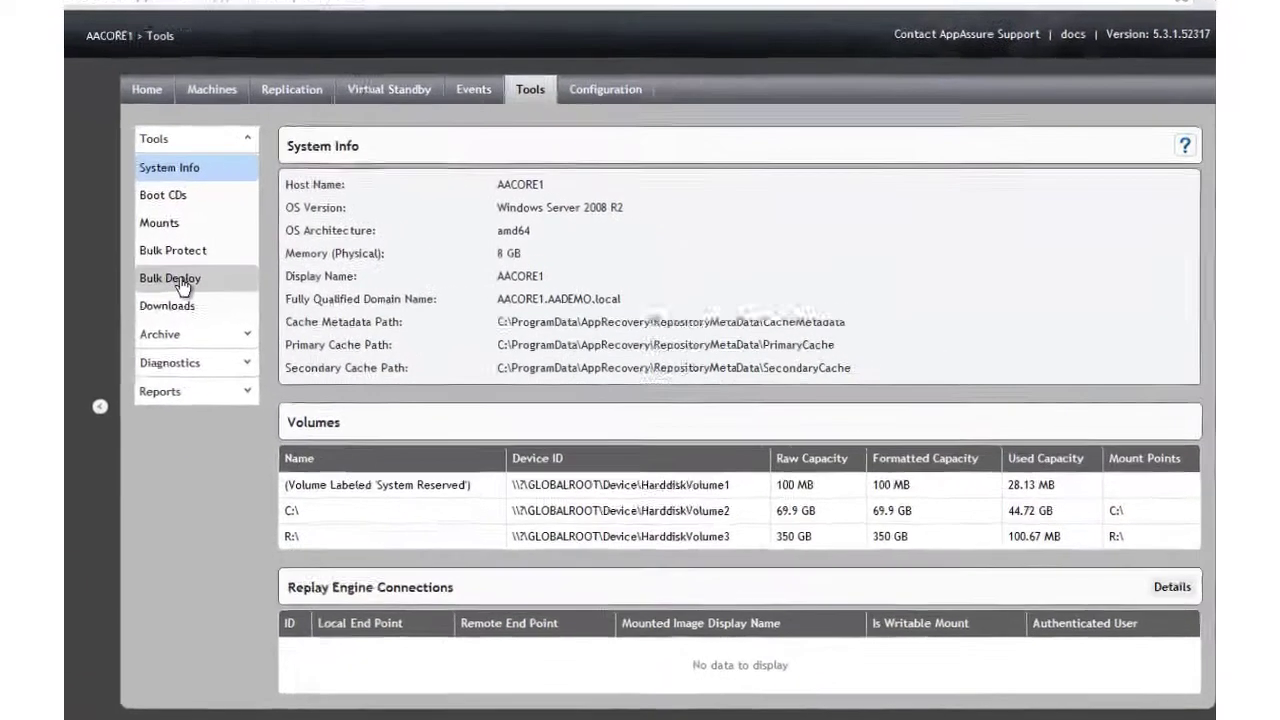
pyautogui.click(338, 276)
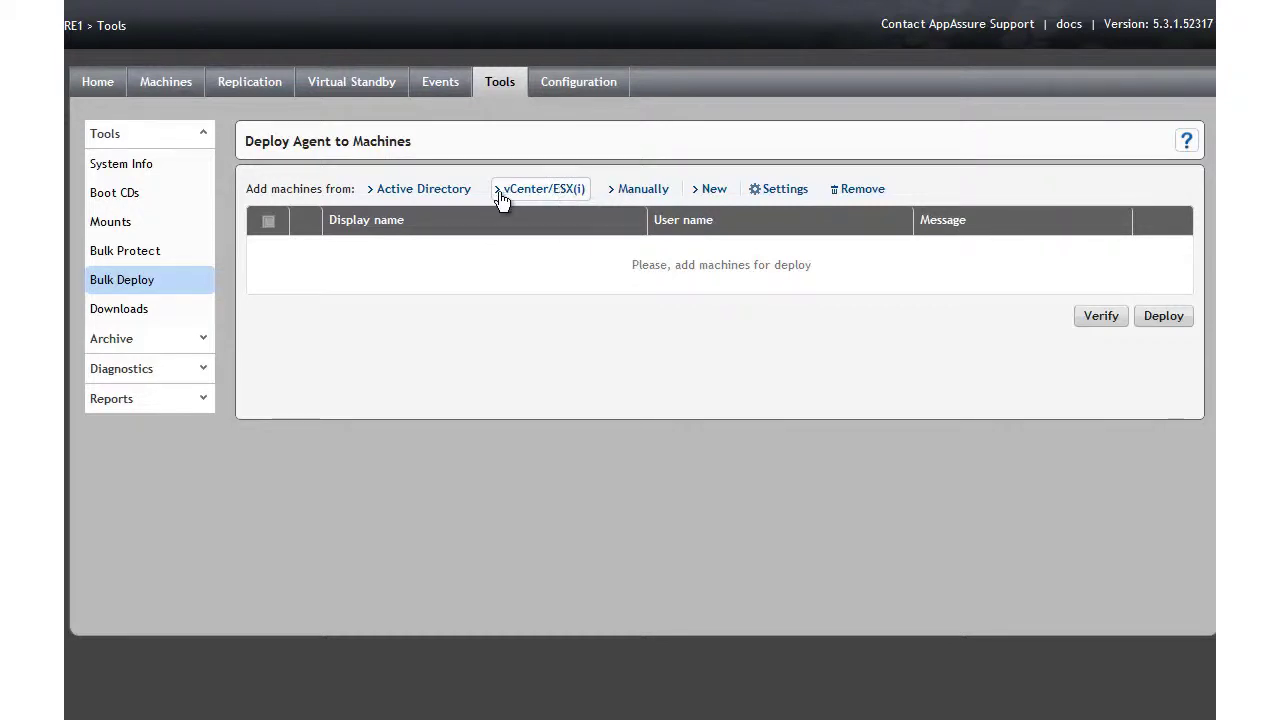
# Step: Add AAEXCH from the AADEMO.local Active Directory using the administrator account and password
pyautogui.click(436, 194)
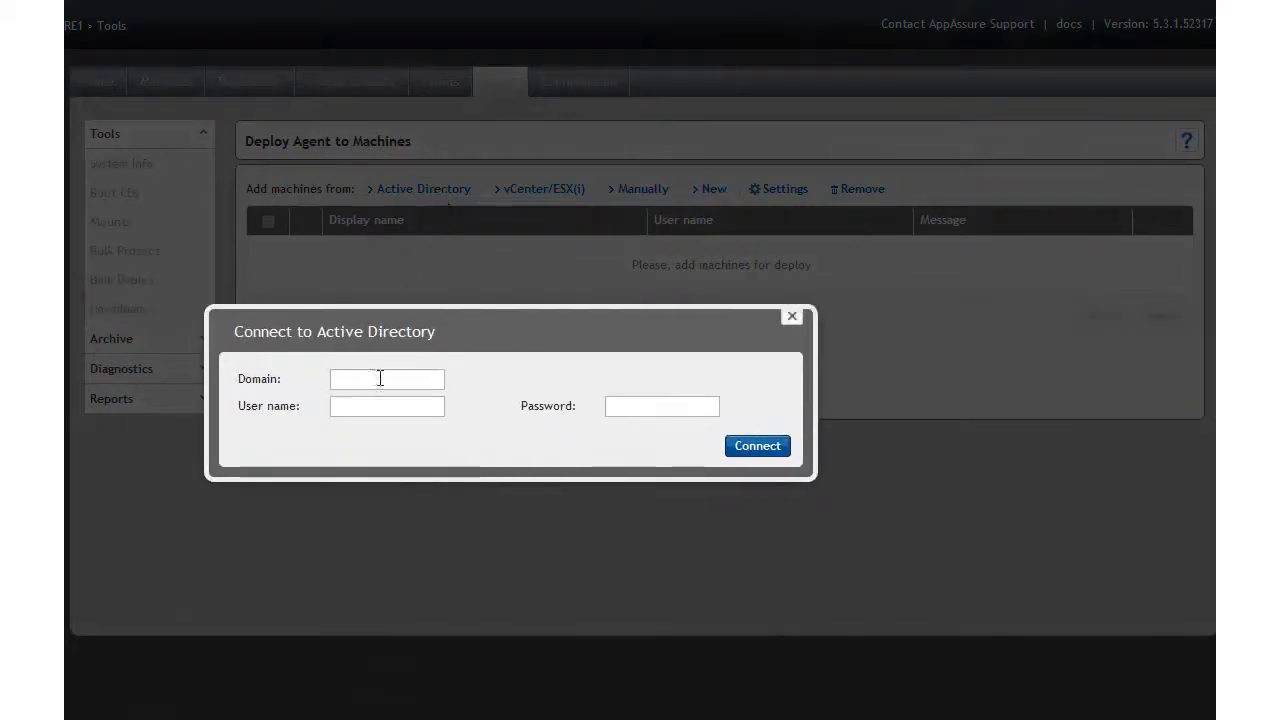
pyautogui.click(380, 379)
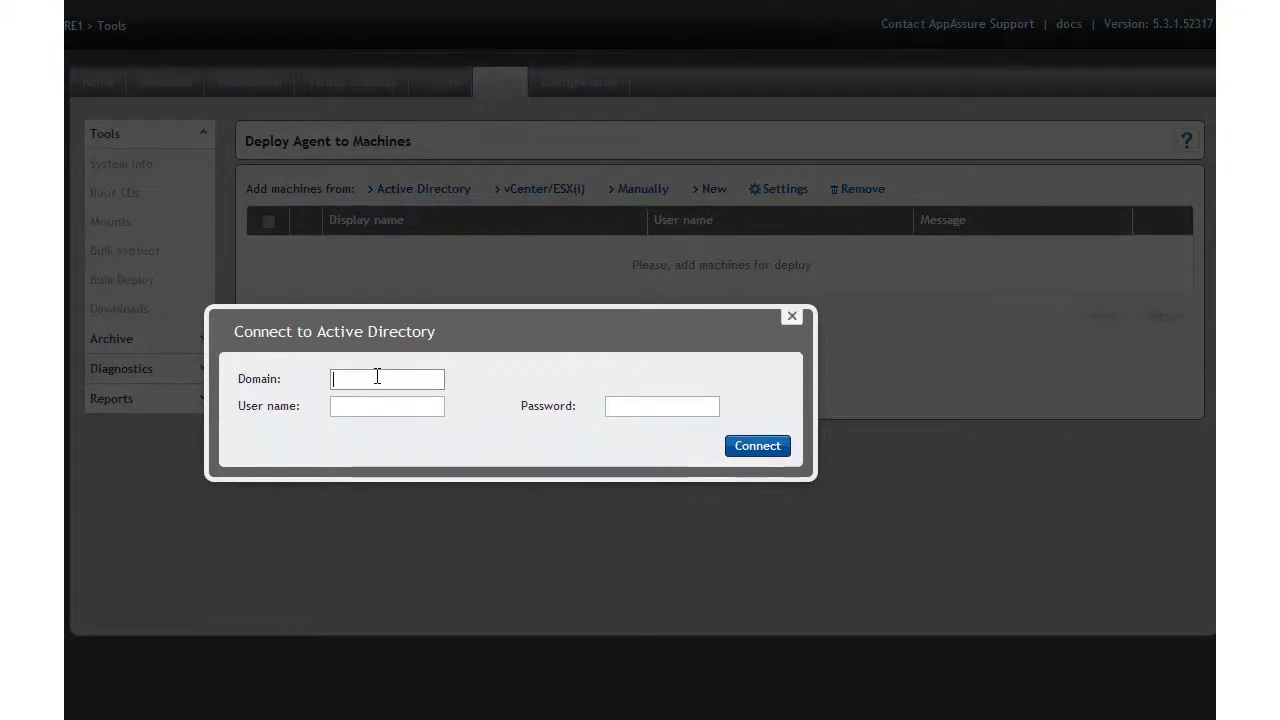
pyautogui.write('AADEMO.')
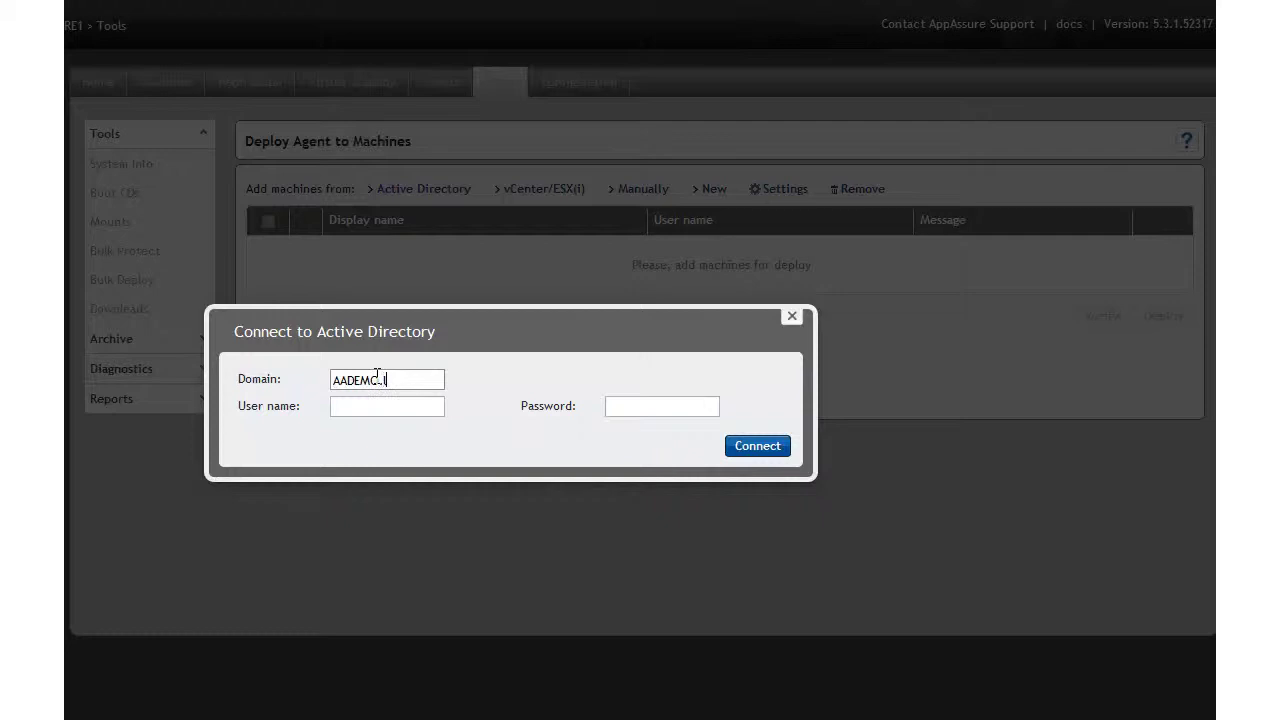
pyautogui.write('local')
pyautogui.press('Tab')
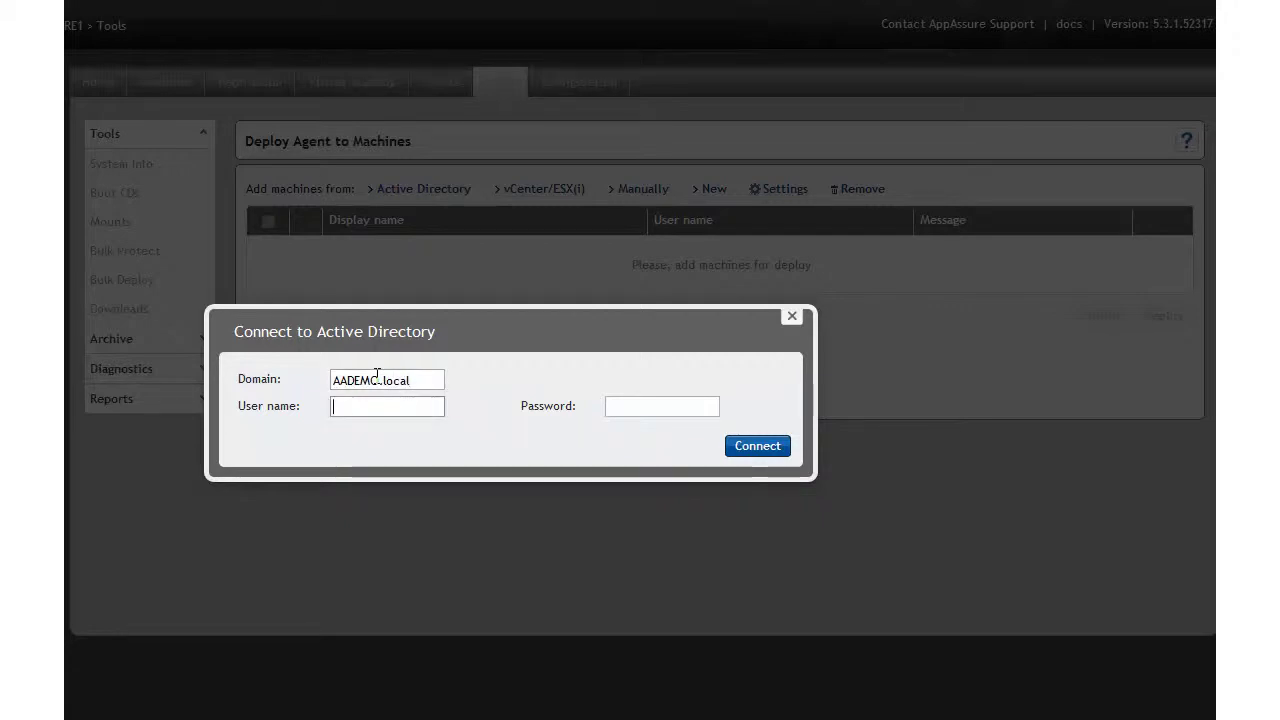
pyautogui.write('administrator')
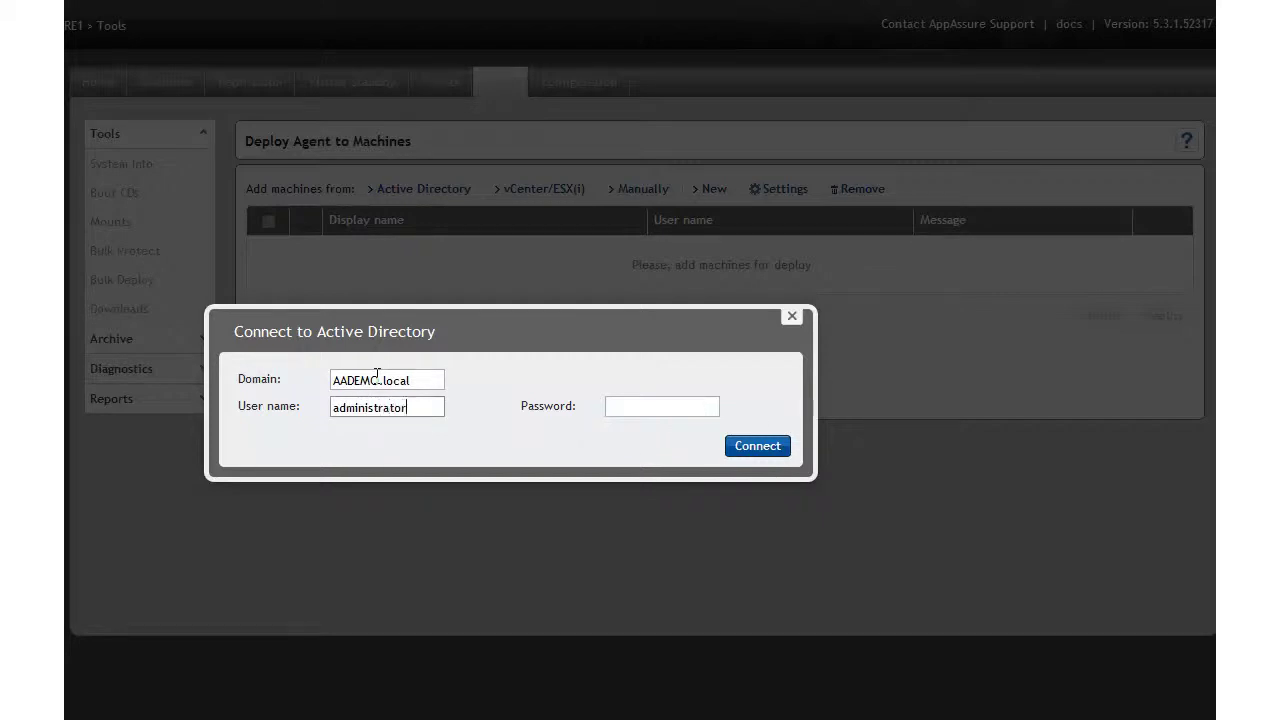
pyautogui.press('Tab')
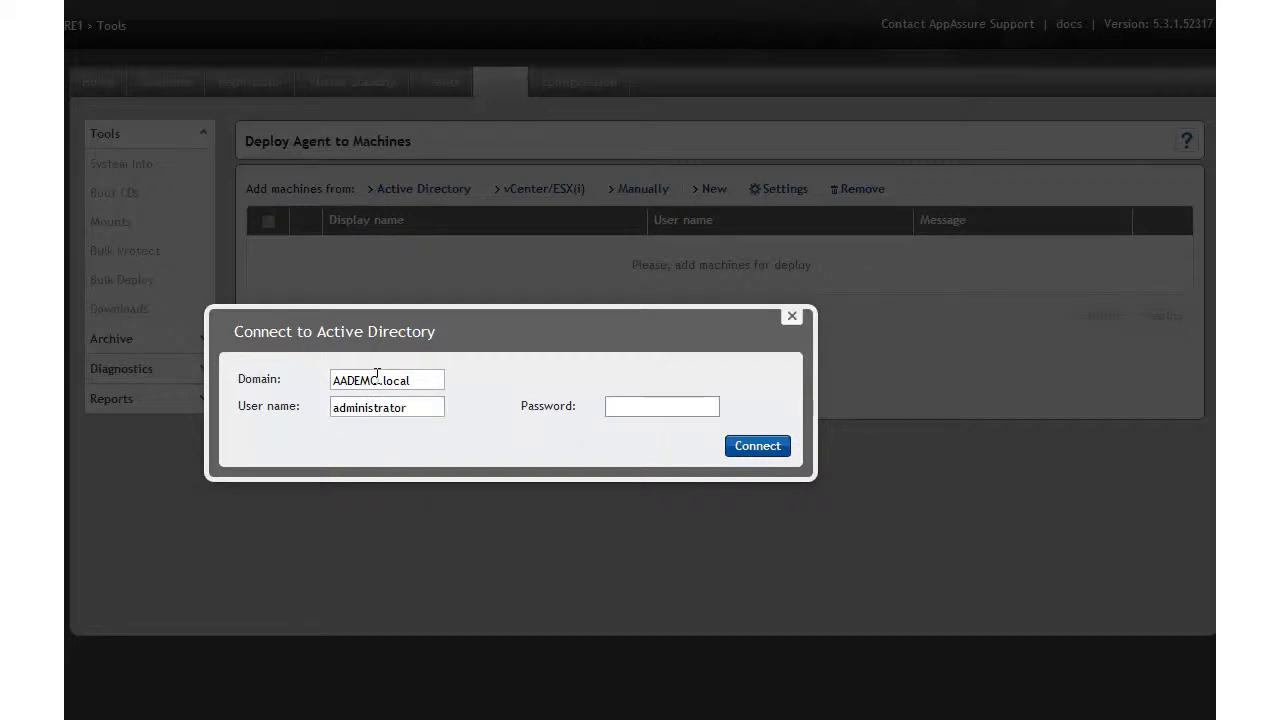
pyautogui.write('••••••••••')
pyautogui.click(762, 446)
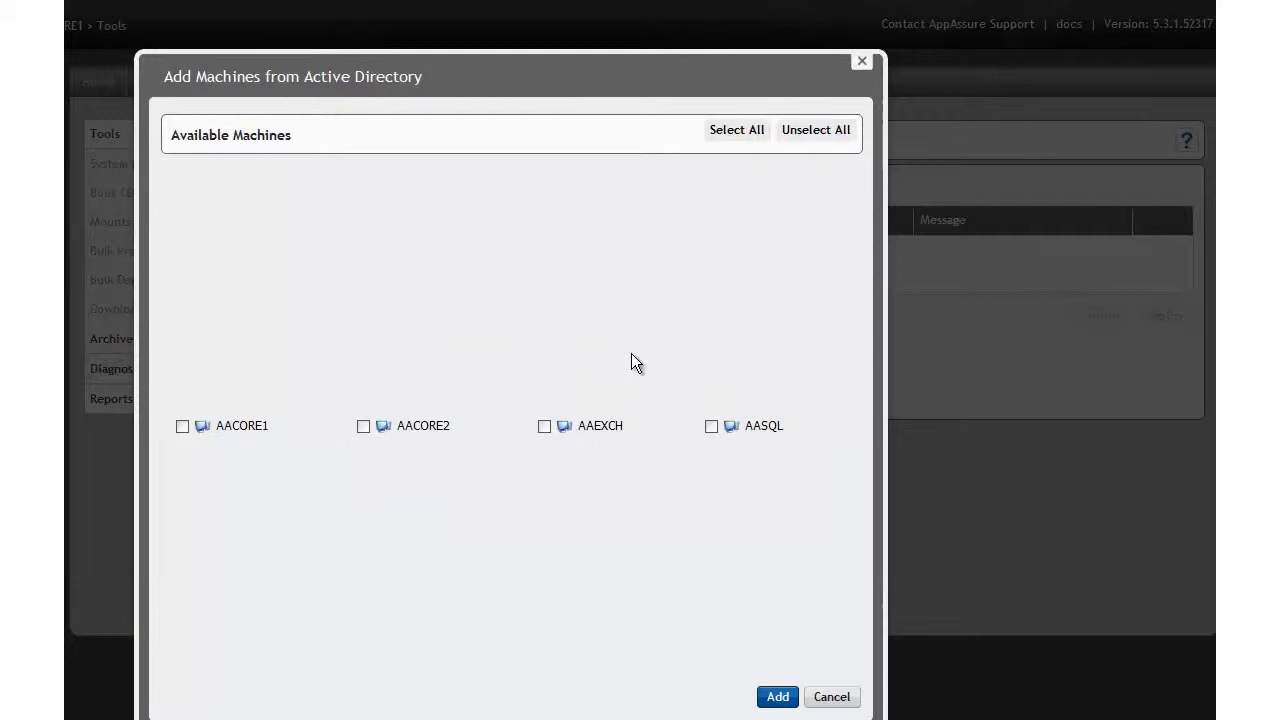
pyautogui.click(544, 426)
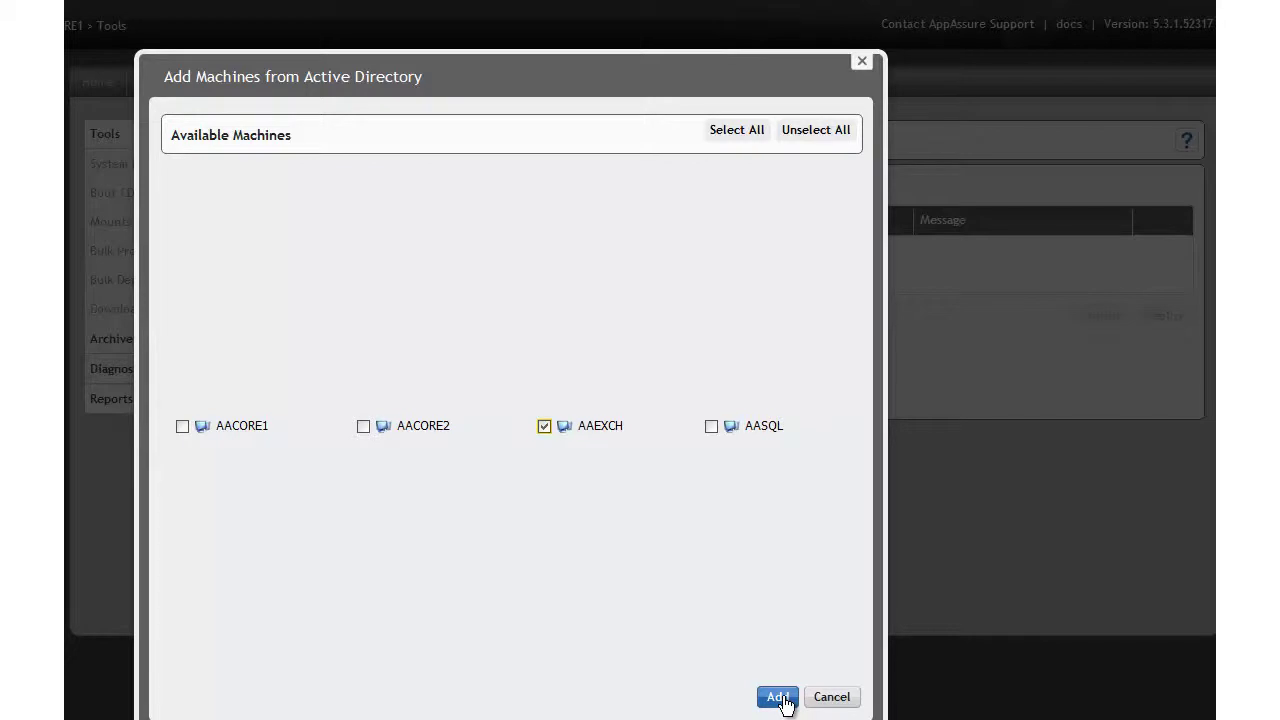
pyautogui.click(779, 697)
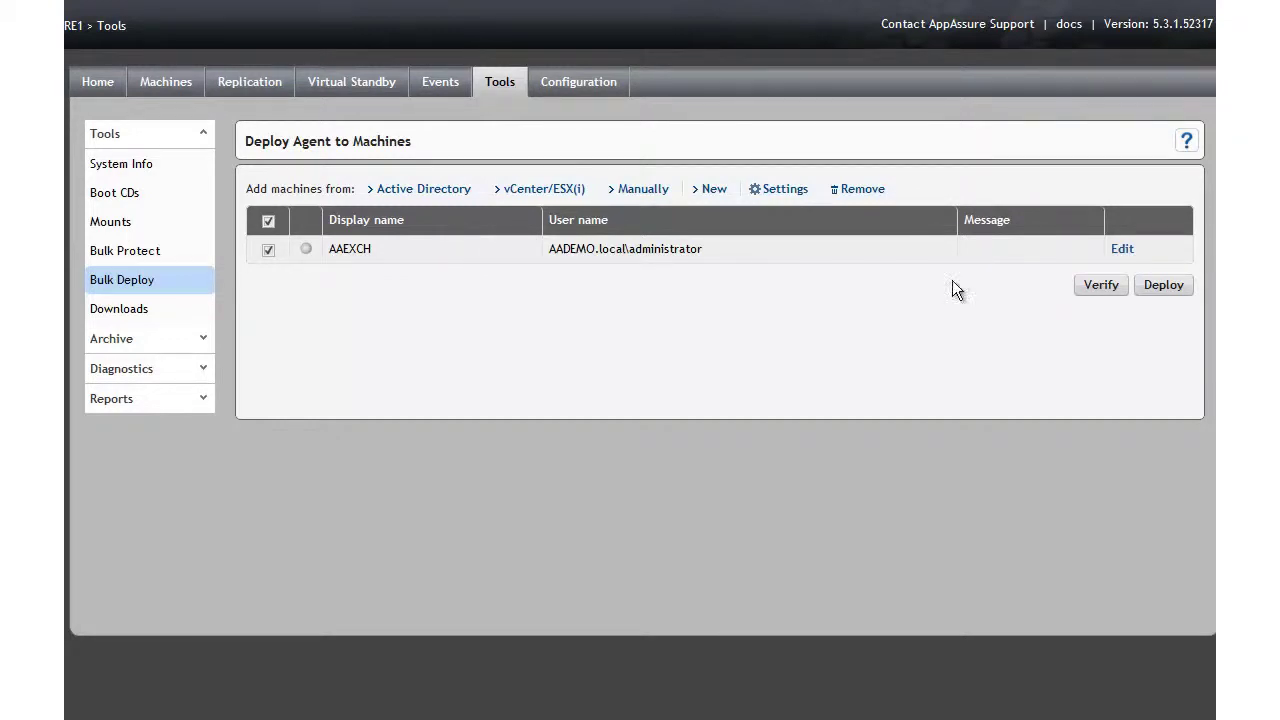
# Step: Verify AAEXCH is ready, then start its agent deployment
pyautogui.click(1108, 289)
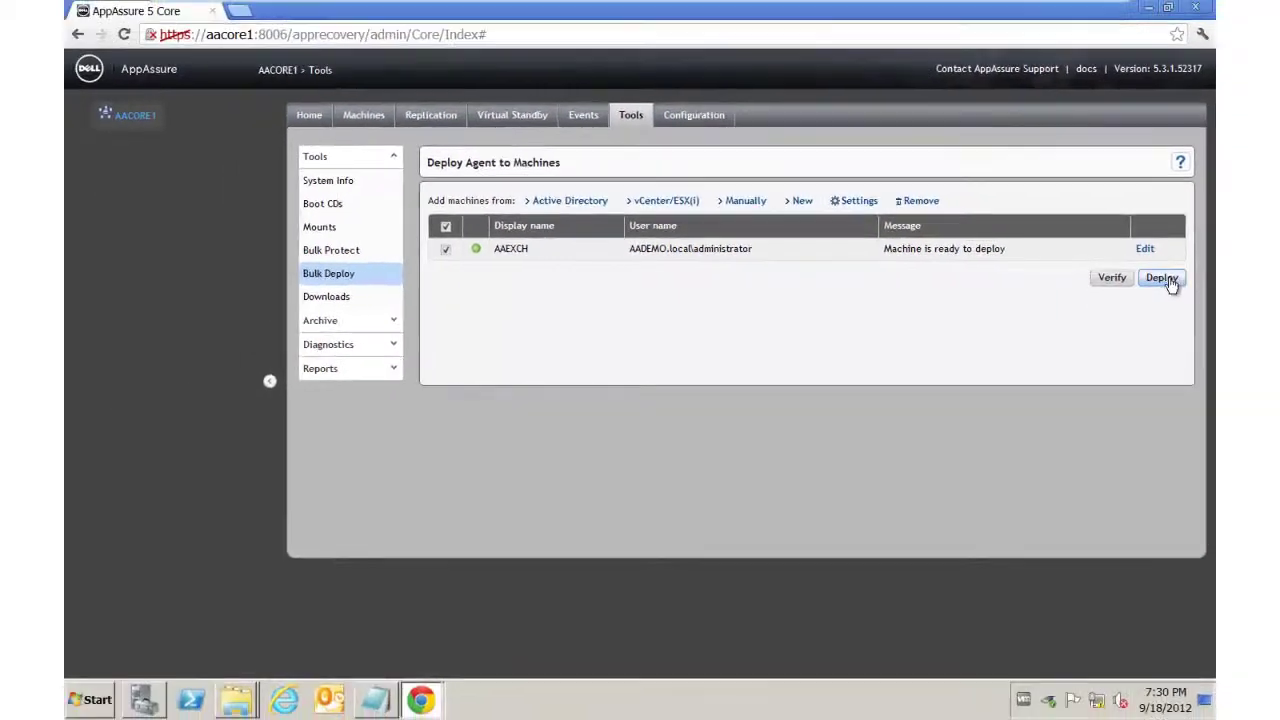
pyautogui.click(1163, 279)
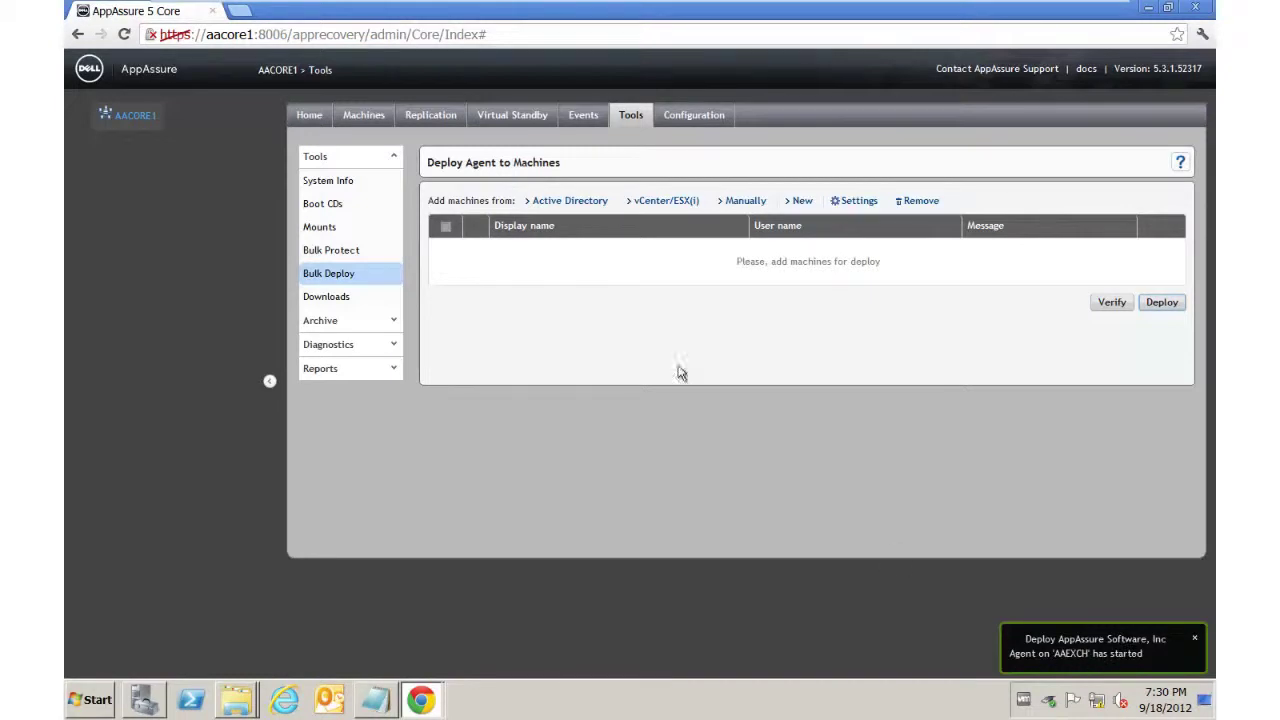
pyautogui.click(421, 700)
pyautogui.click(436, 658)
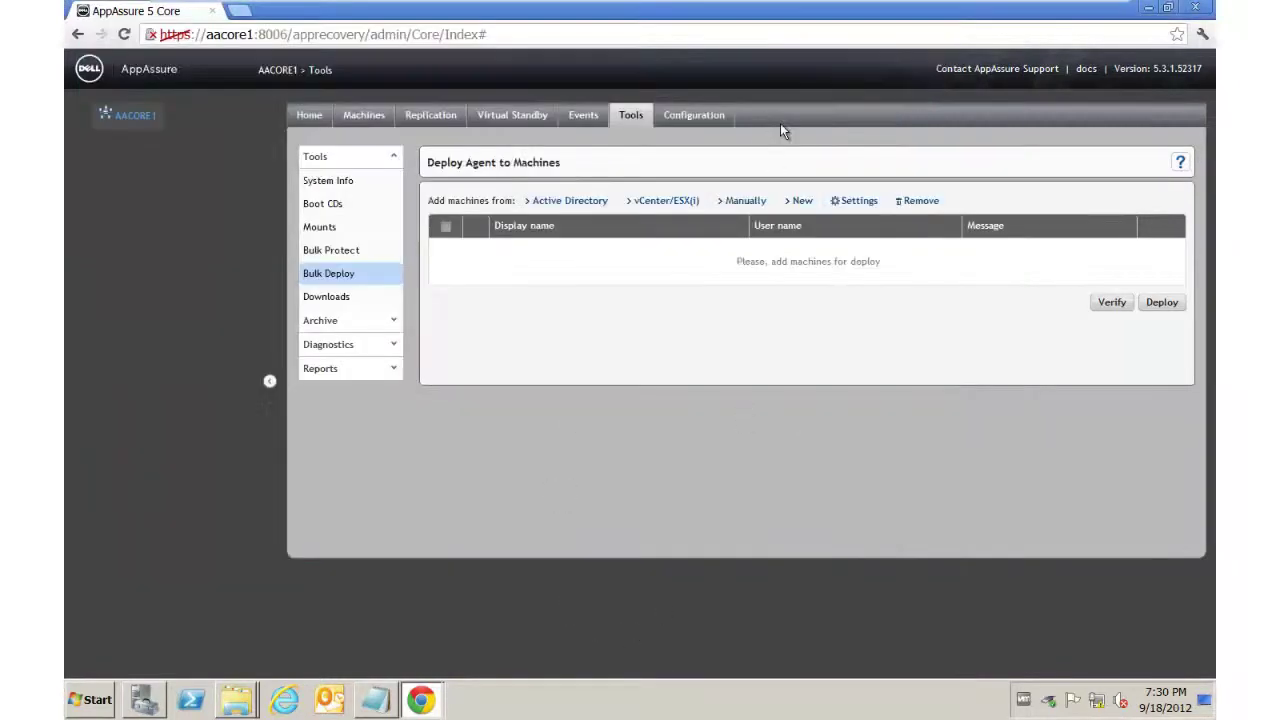
# Step: Pop the newest deployment's monitor into its own window, then bring forward and reposition the AASQL monitor
pyautogui.click(584, 115)
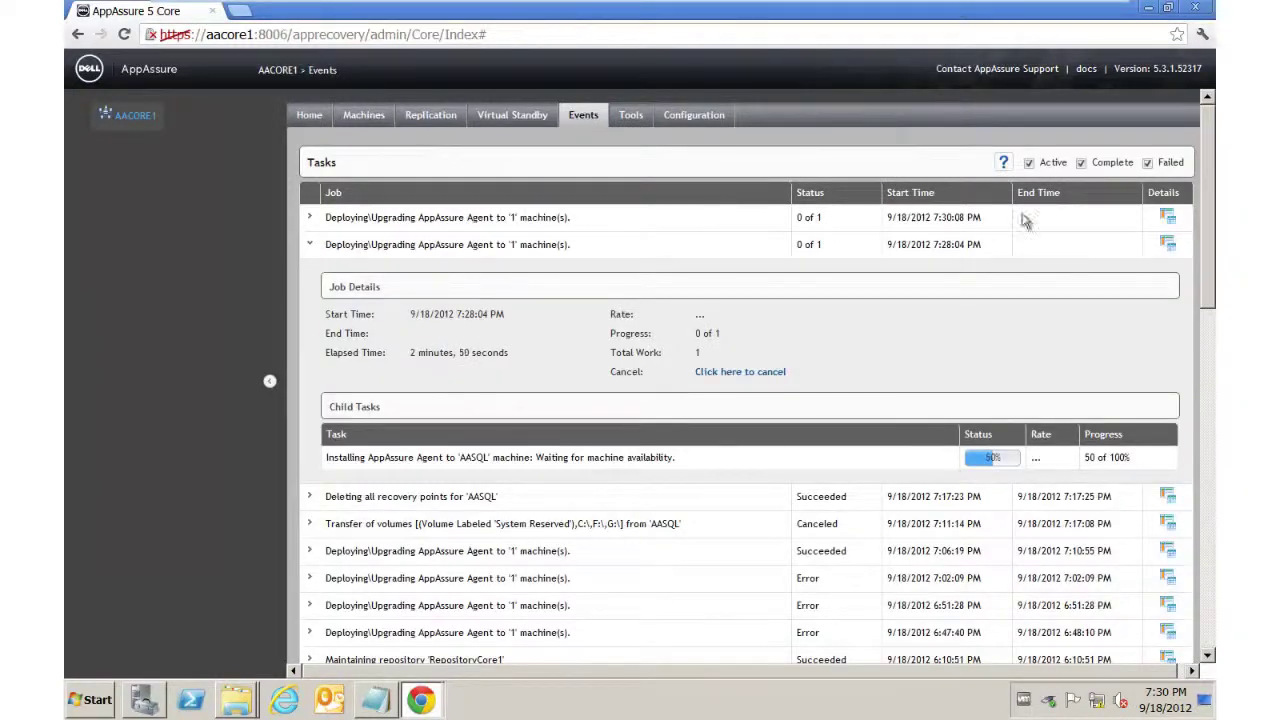
pyautogui.click(1167, 218)
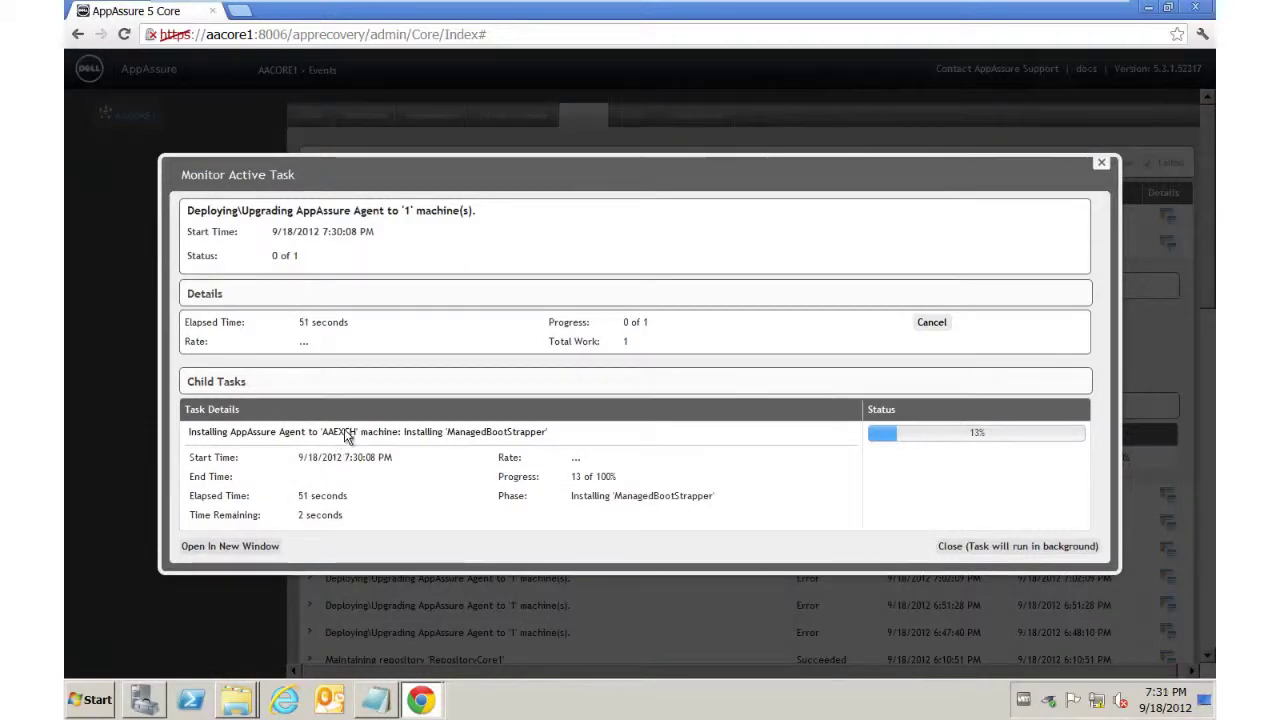
pyautogui.click(236, 545)
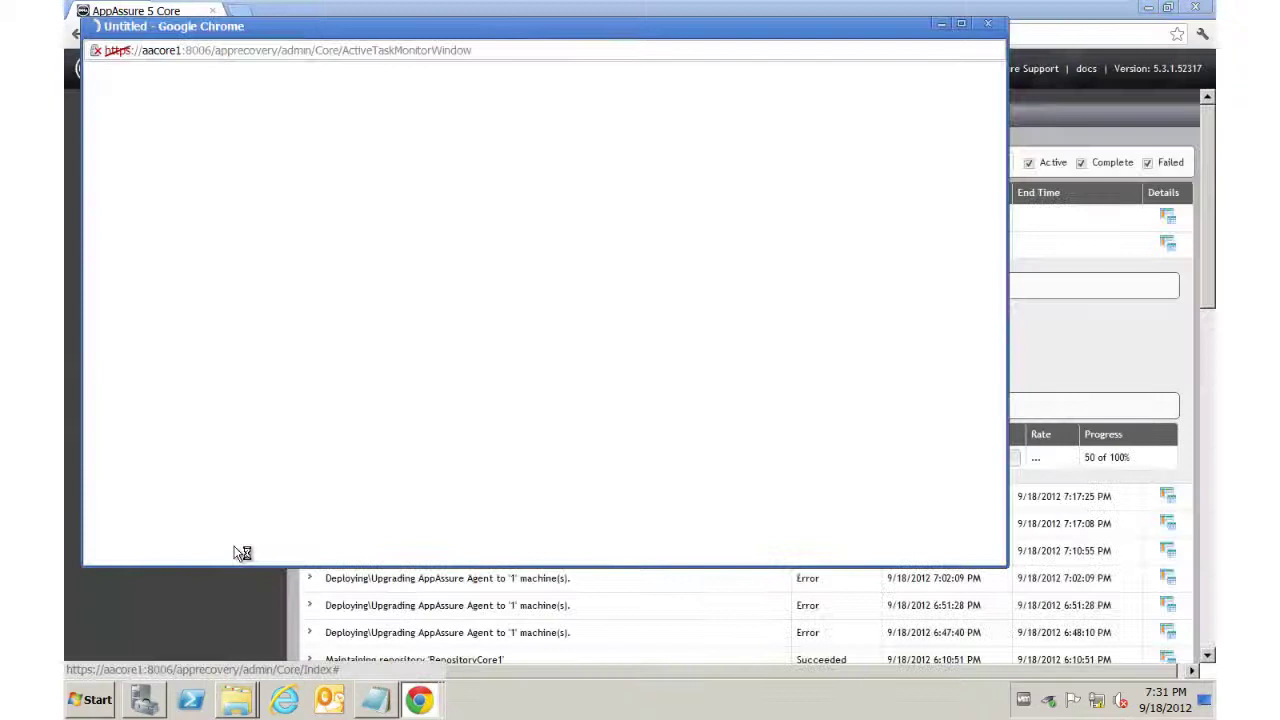
pyautogui.moveTo(405, 708)
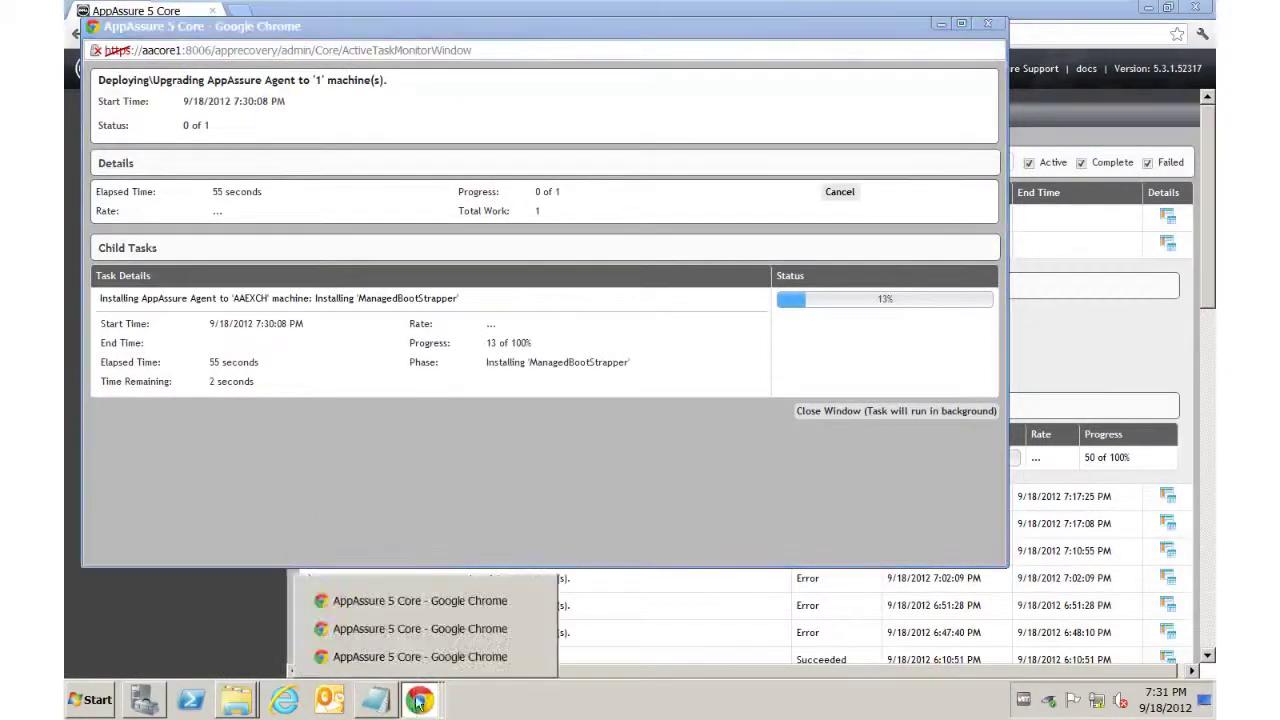
pyautogui.click(430, 628)
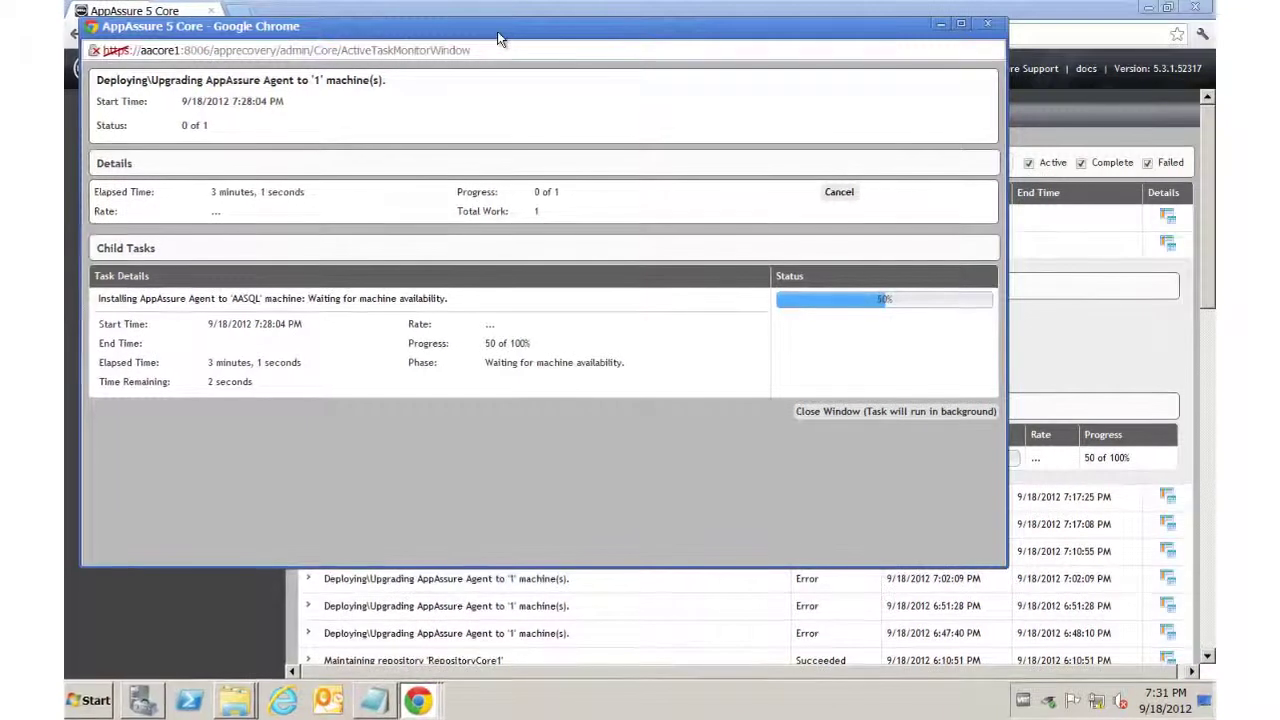
pyautogui.moveTo(497, 31)
pyautogui.mouseDown()
pyautogui.moveTo(520, 80)
pyautogui.moveTo(627, 129)
pyautogui.mouseUp()
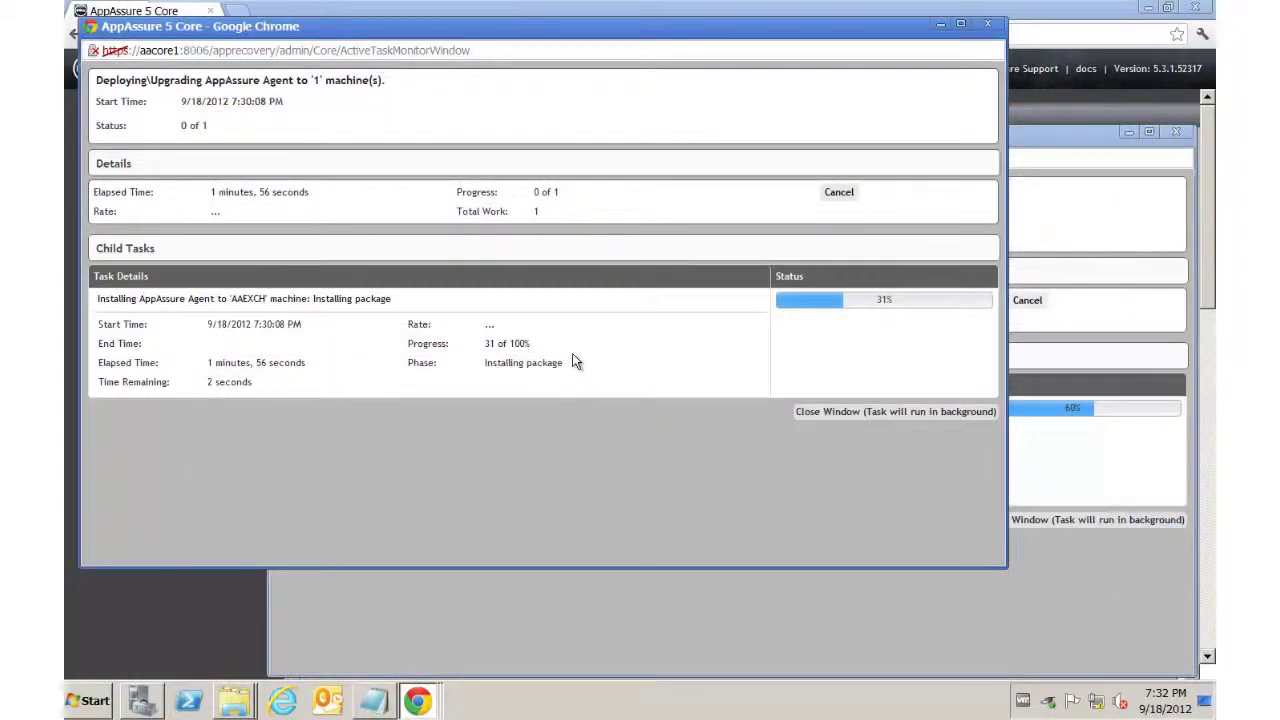
pyautogui.click(704, 618)
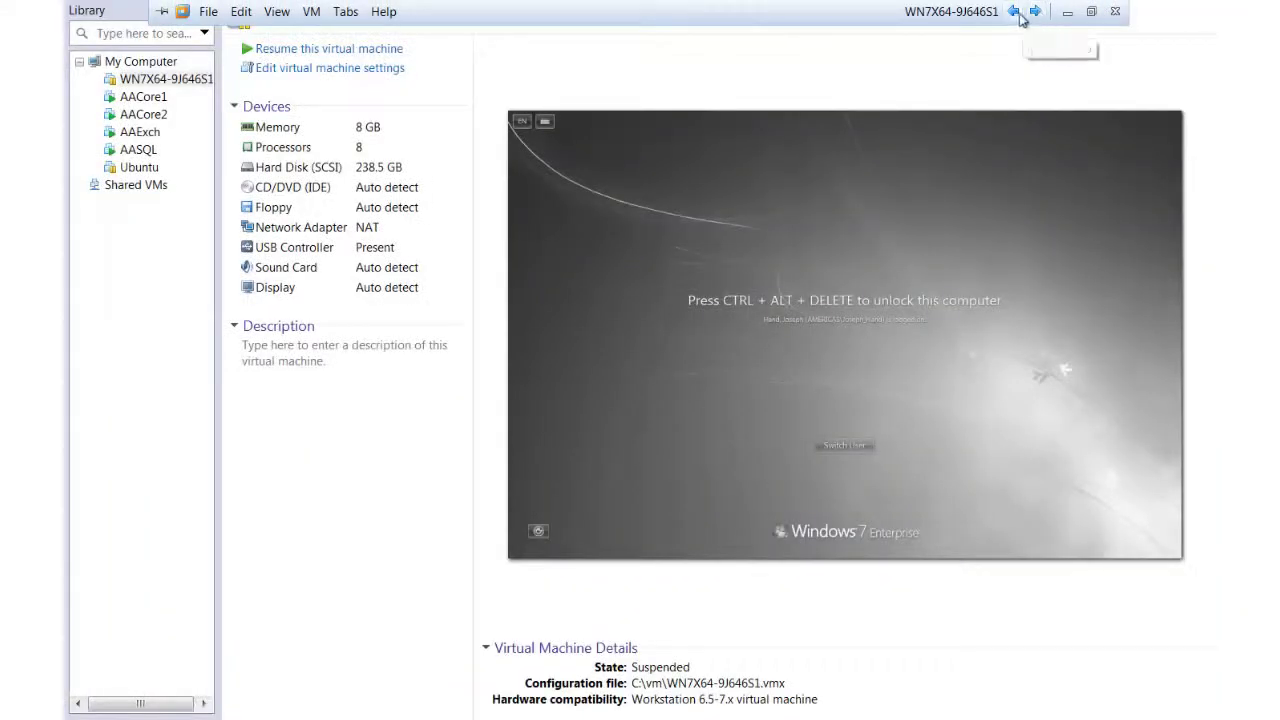
# Step: Page through the VMware tabs to check the restarting AAExch and AASQL consoles
pyautogui.click(1014, 13)
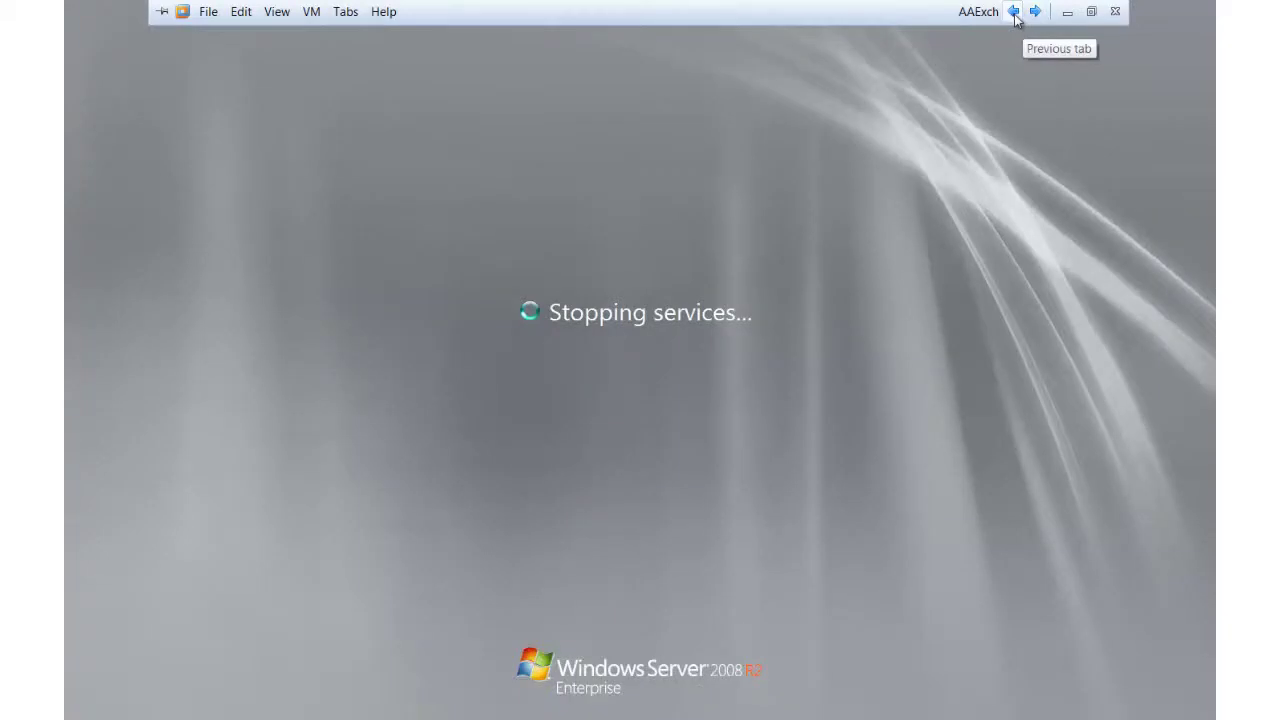
pyautogui.click(1036, 12)
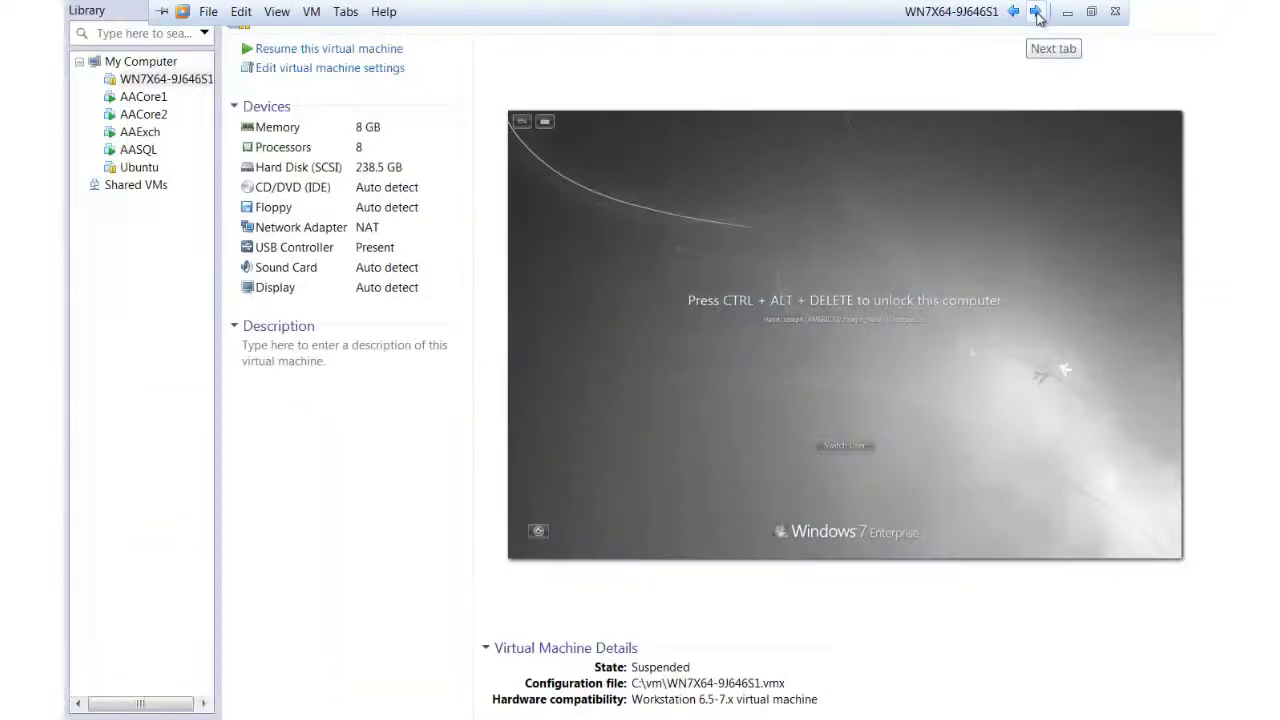
pyautogui.click(1036, 12)
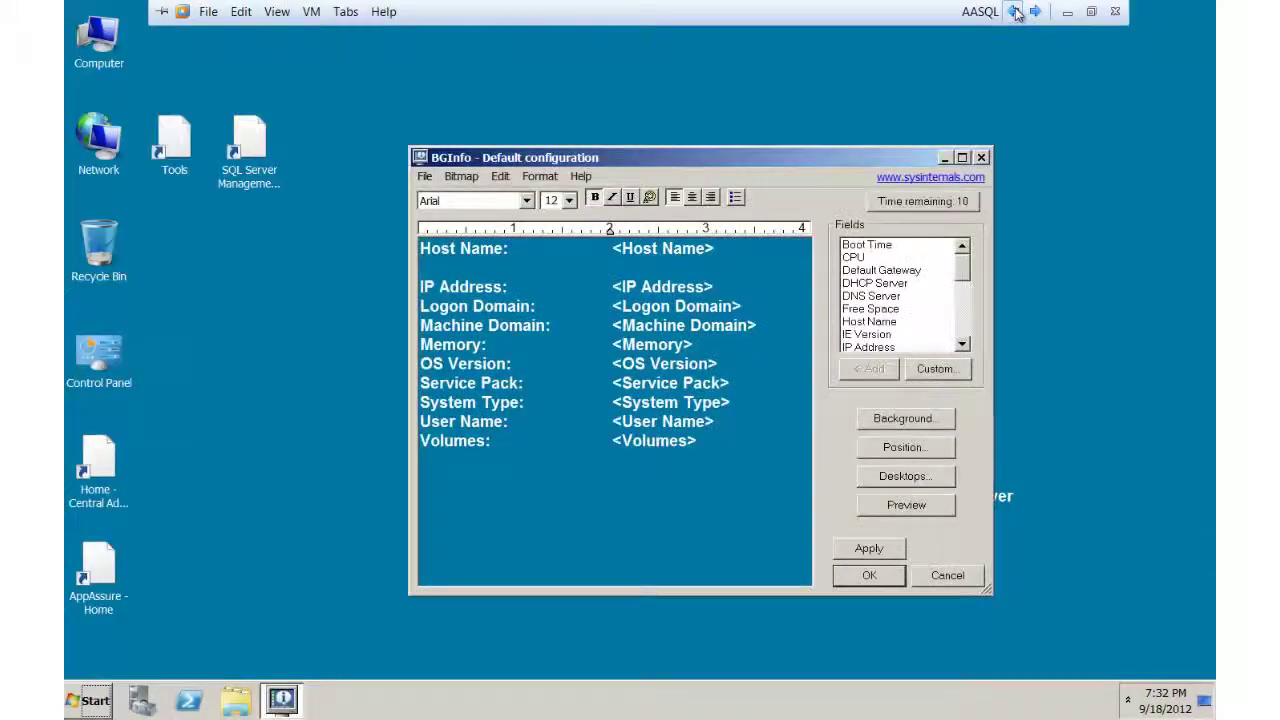
pyautogui.click(1016, 12)
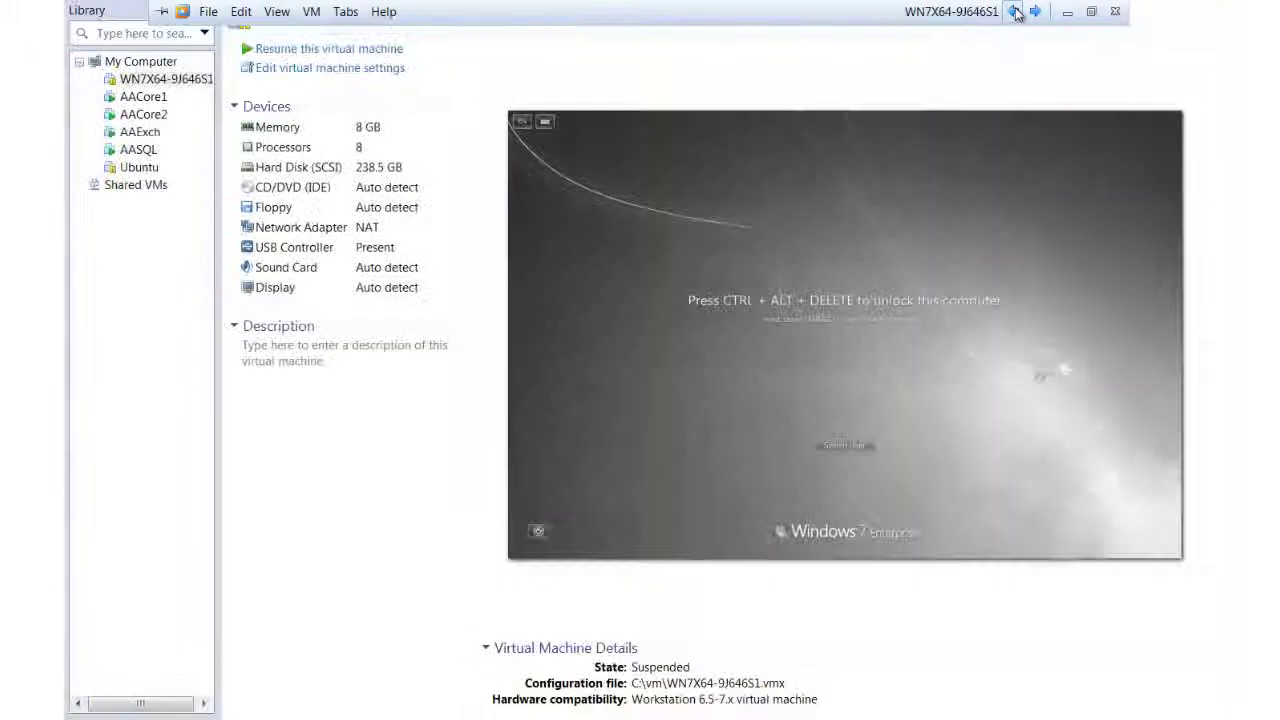
# Step: Return to the AACore1 console, close the finished AASQL monitor, and bring the main Core page forward
pyautogui.click(1016, 12)
pyautogui.click(1016, 12)
pyautogui.click(1016, 12)
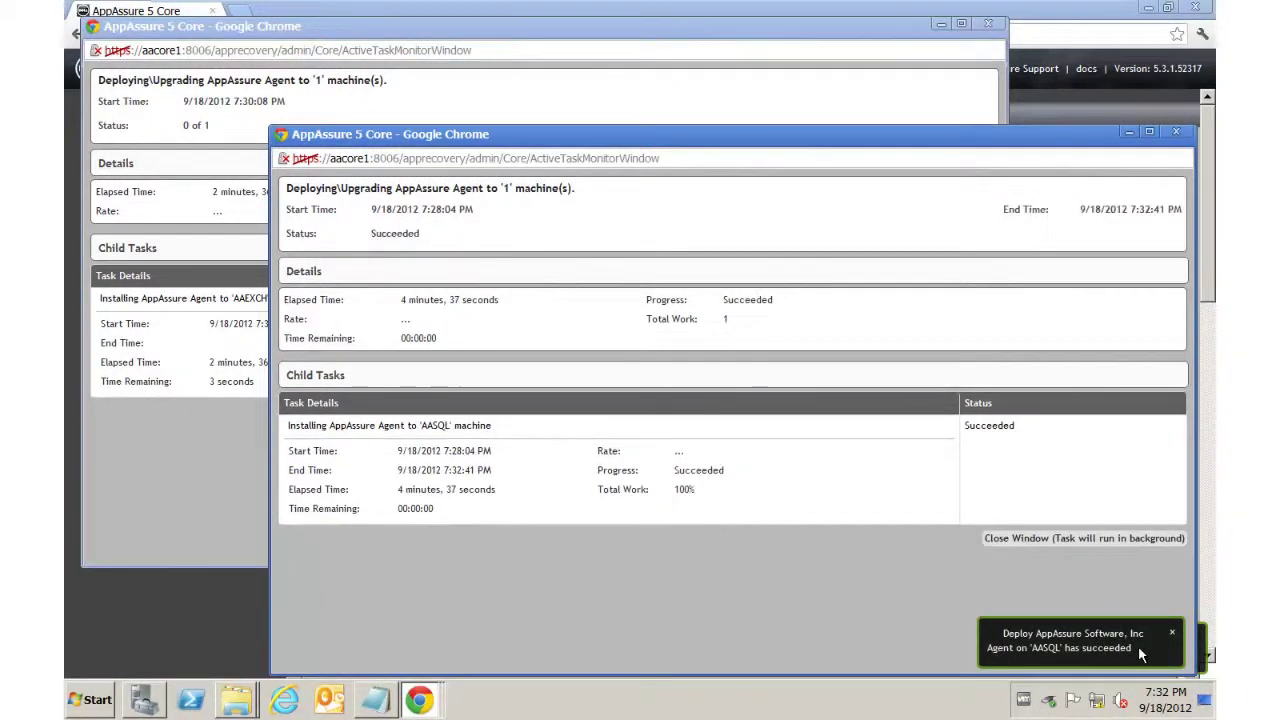
pyautogui.click(1176, 131)
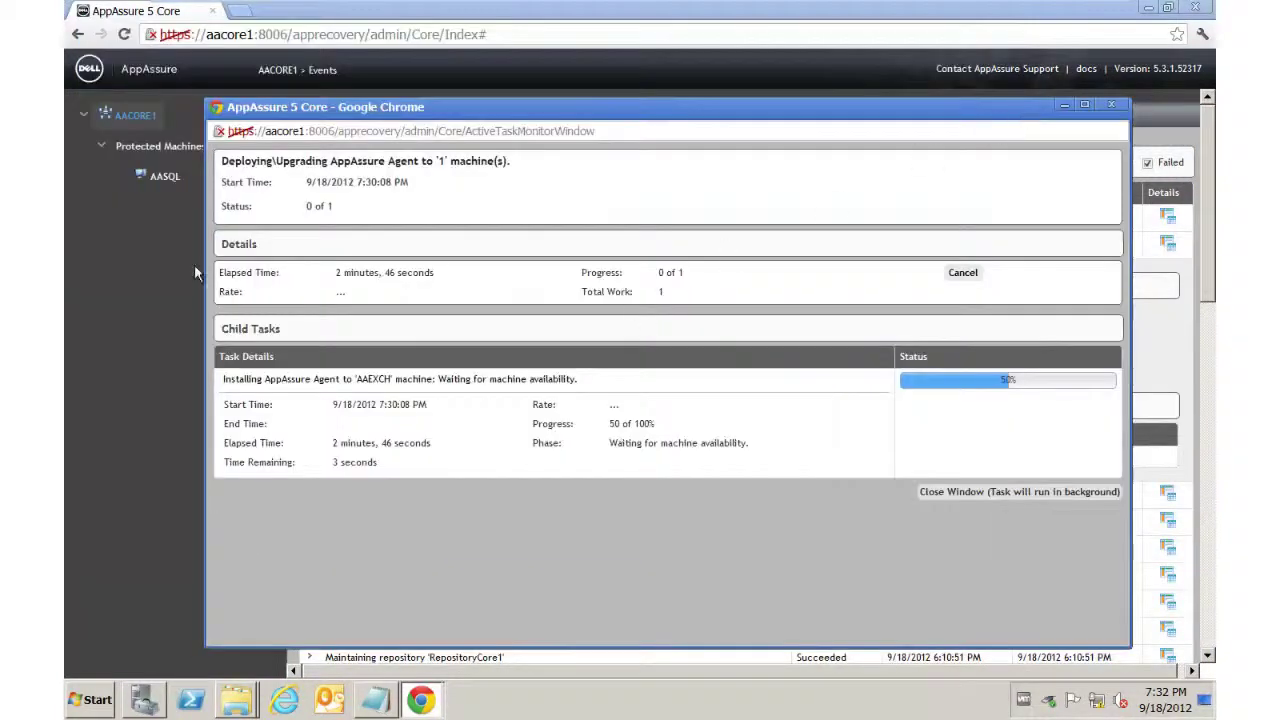
pyautogui.click(155, 201)
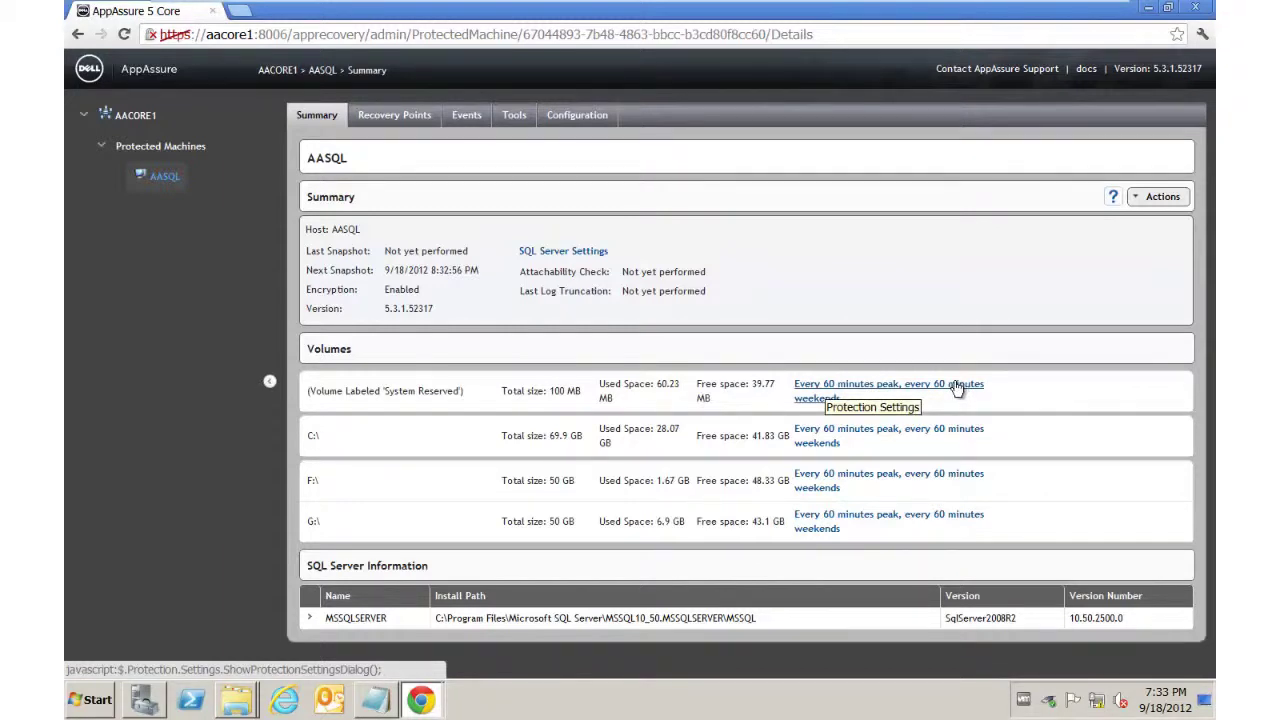
# Step: Return to the Core Home, bring up the AAEXCH deployment monitor, then move toward the AAExch console
pyautogui.click(148, 117)
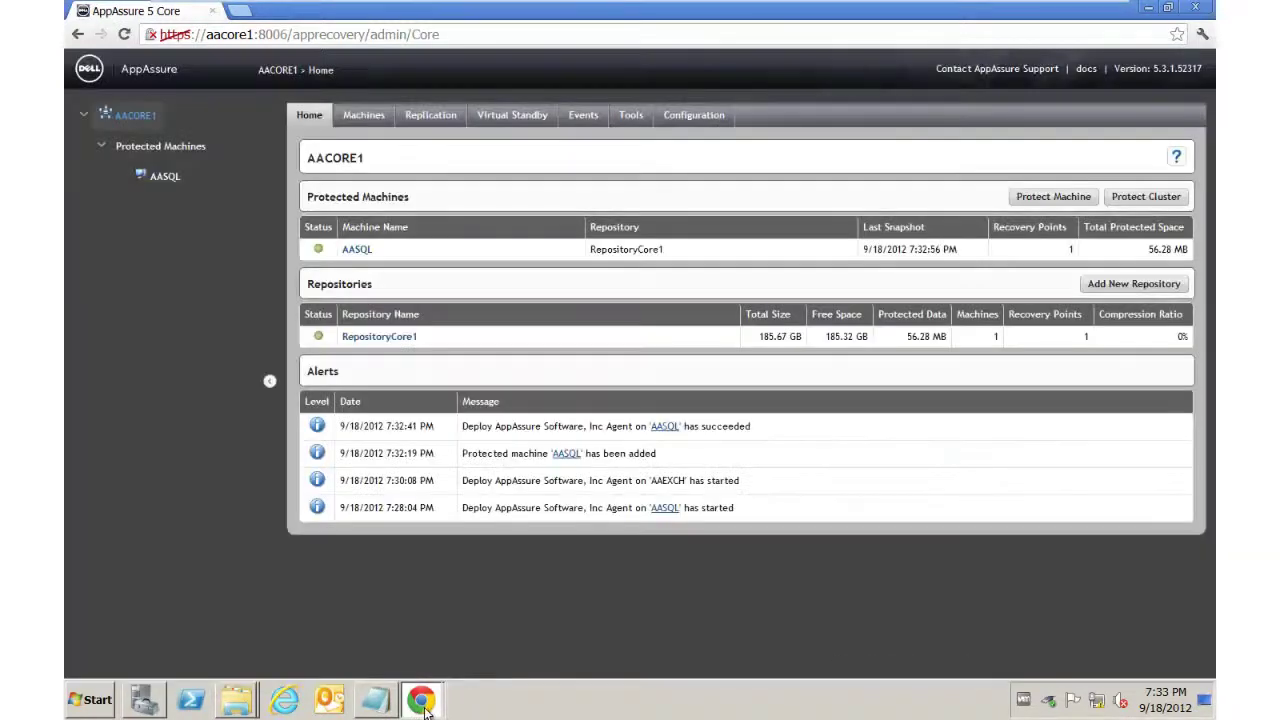
pyautogui.moveTo(423, 703)
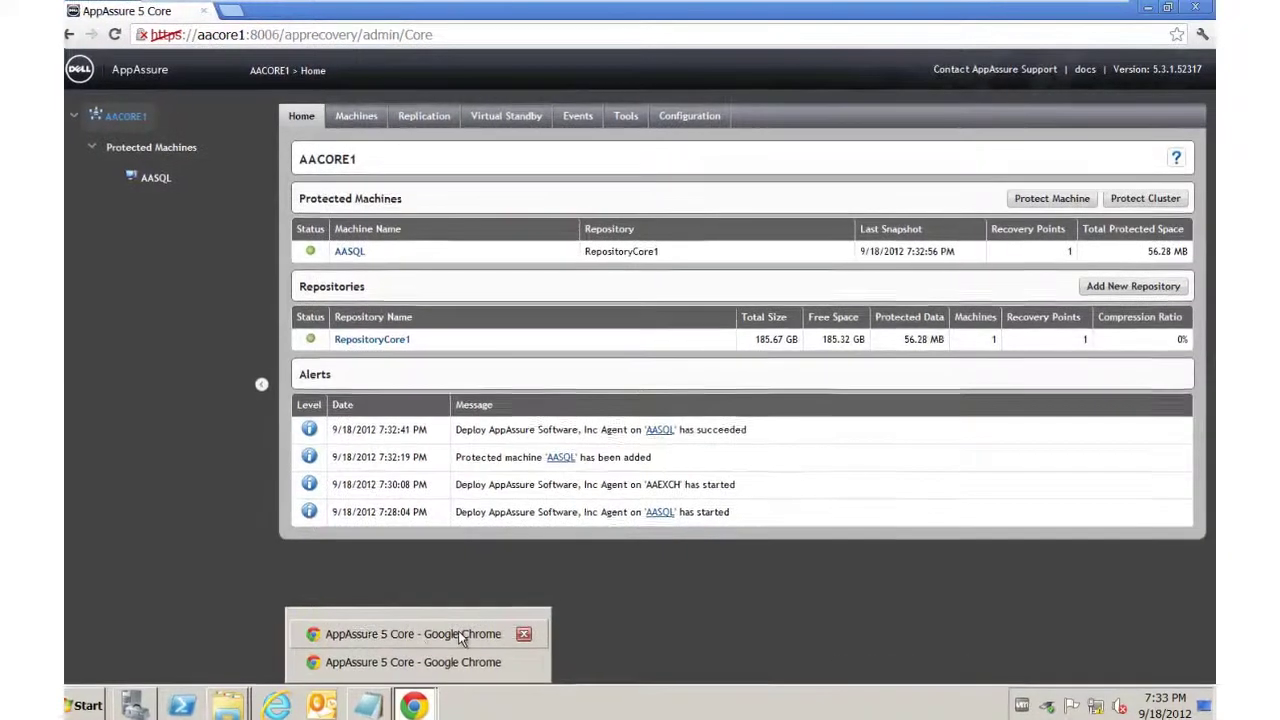
pyautogui.click(428, 669)
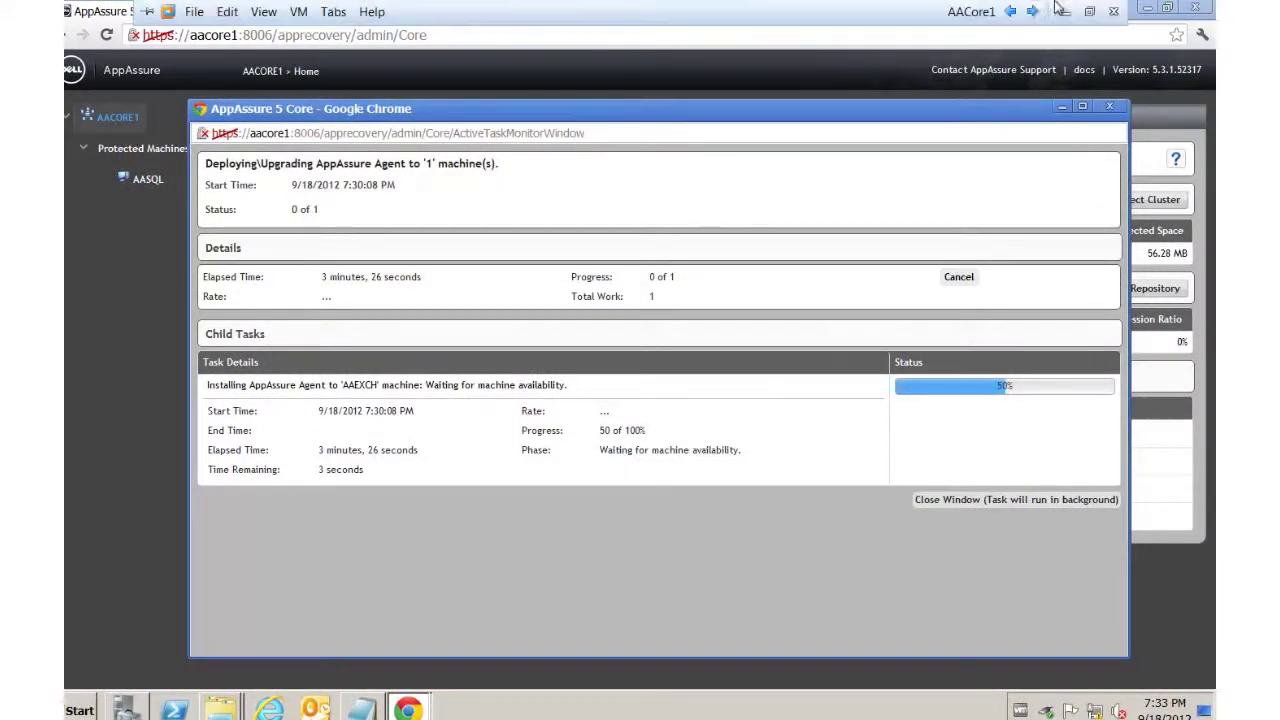
pyautogui.click(1033, 11)
# Step: Log on to the AAExch VM with the administrator password, then return to the AACore1 console
pyautogui.click(1033, 11)
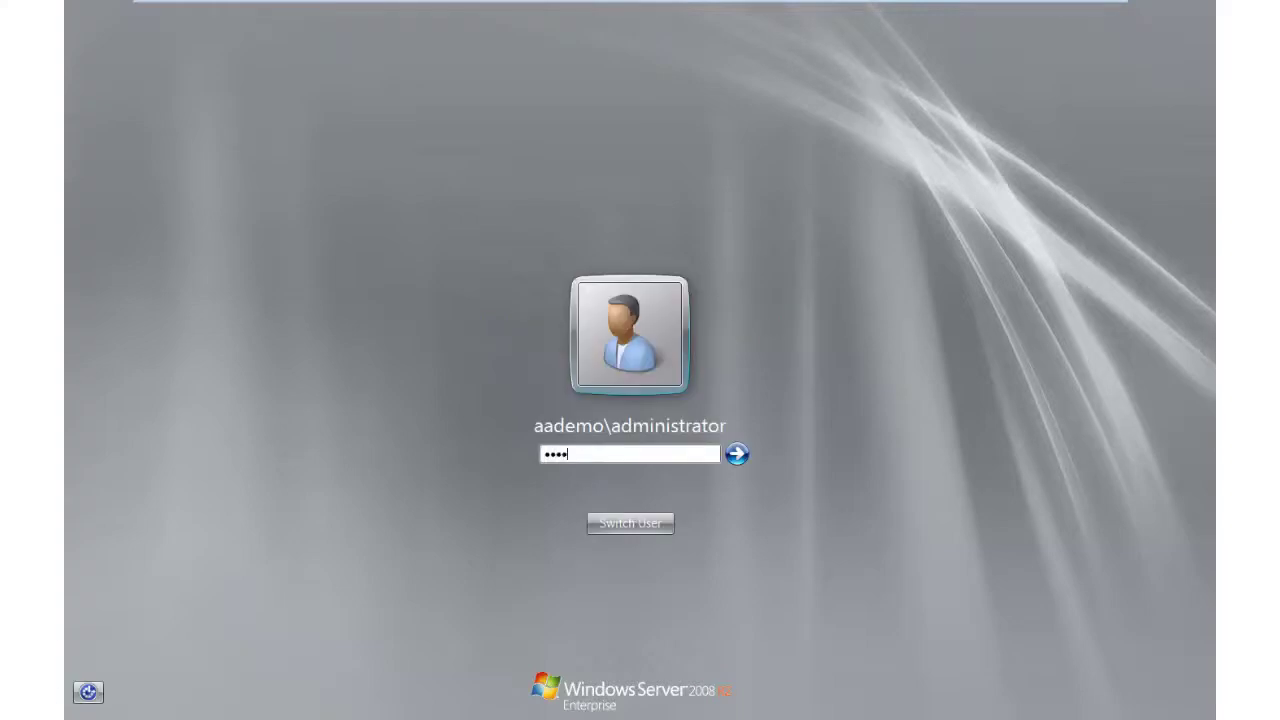
pyautogui.write('********')
pyautogui.press('Return')
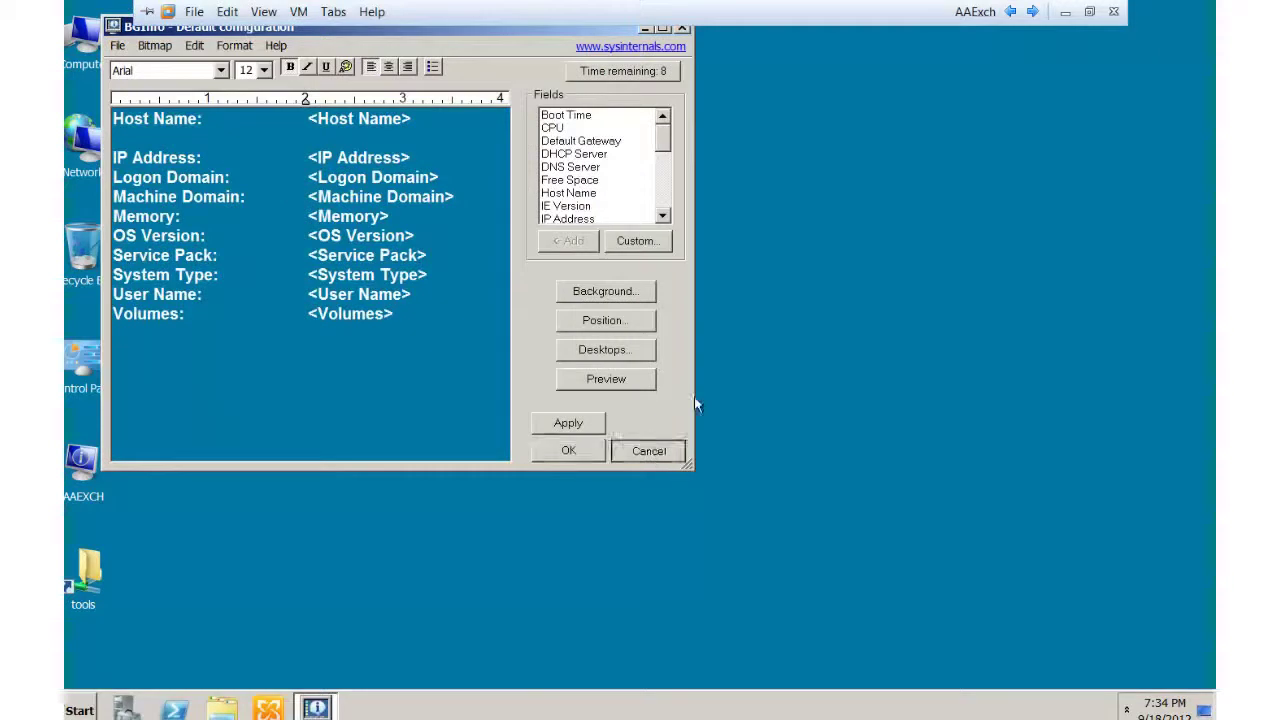
pyautogui.click(1011, 12)
pyautogui.click(1011, 12)
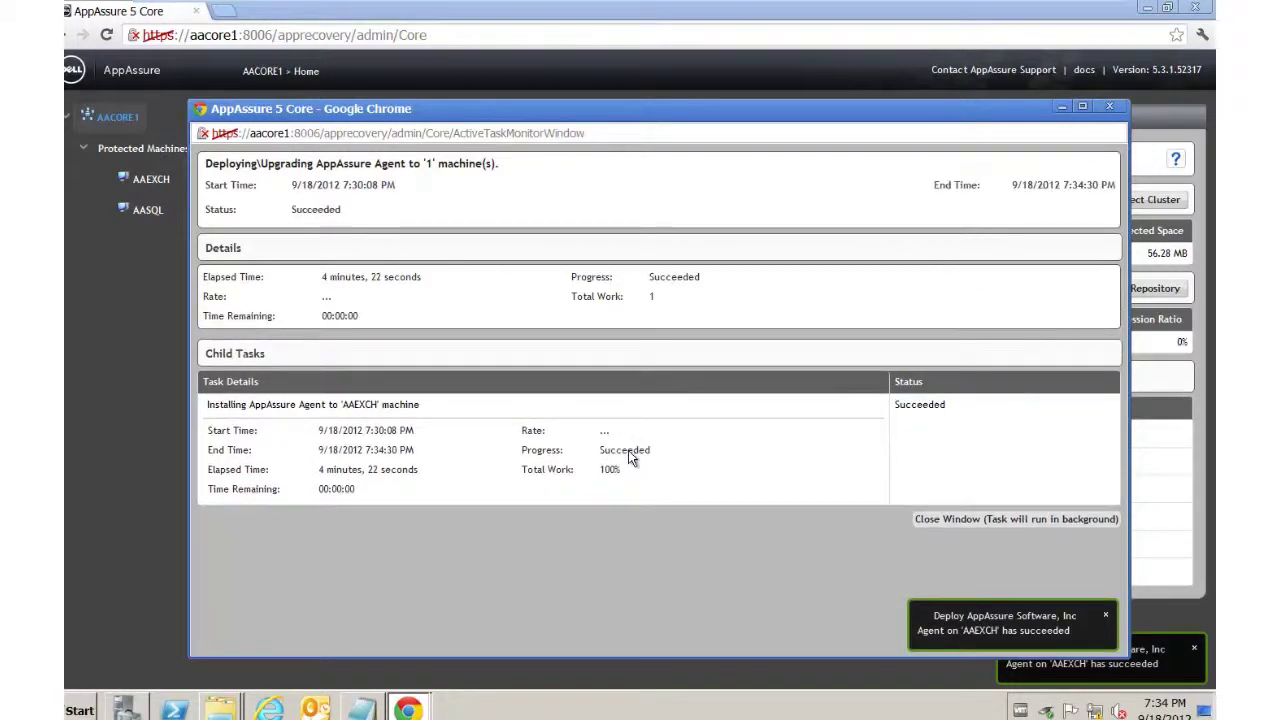
# Step: Close the completed AAEXCH deployment monitor and view the AAEXCH protected machine summary
pyautogui.click(1109, 106)
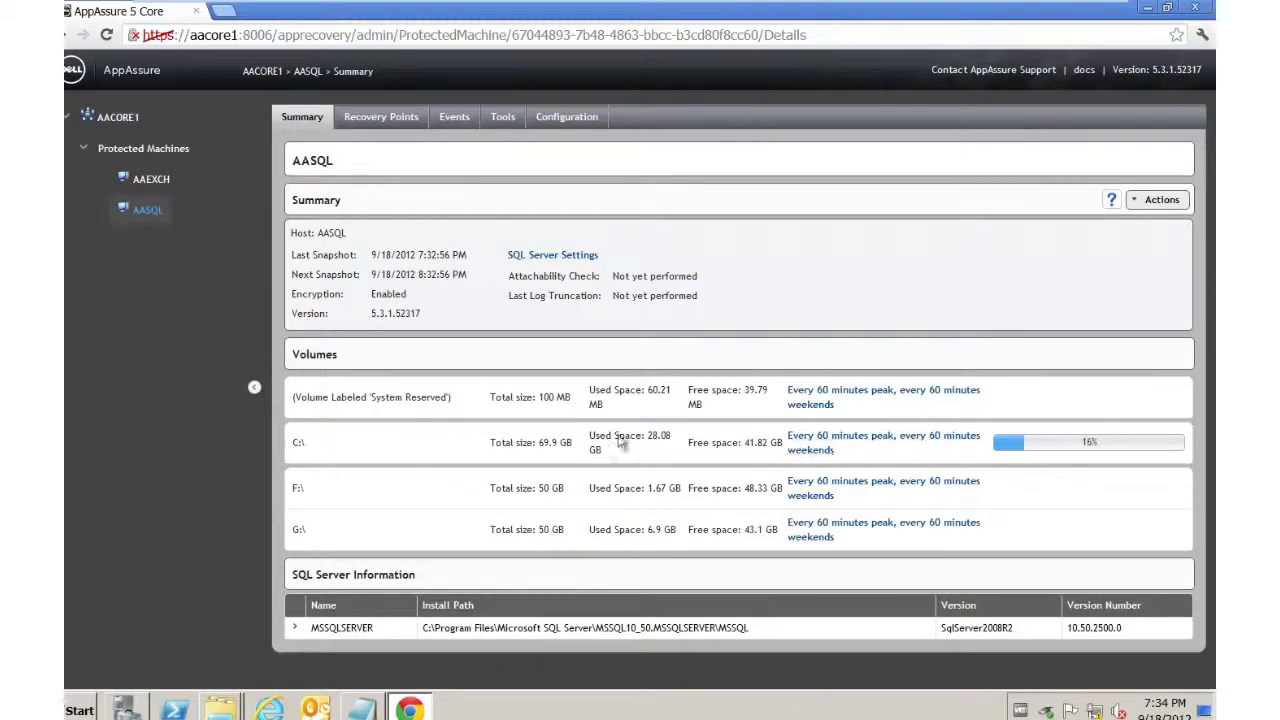
pyautogui.moveTo(1036, 456)
pyautogui.click(150, 185)
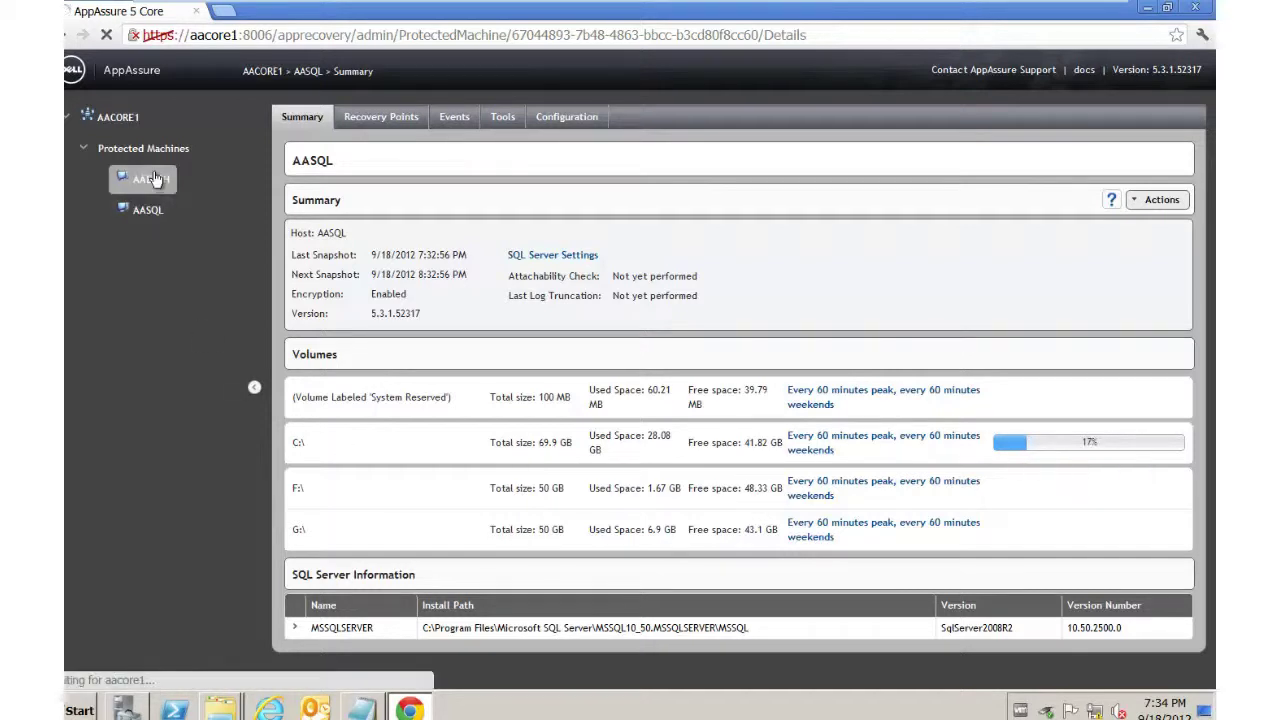